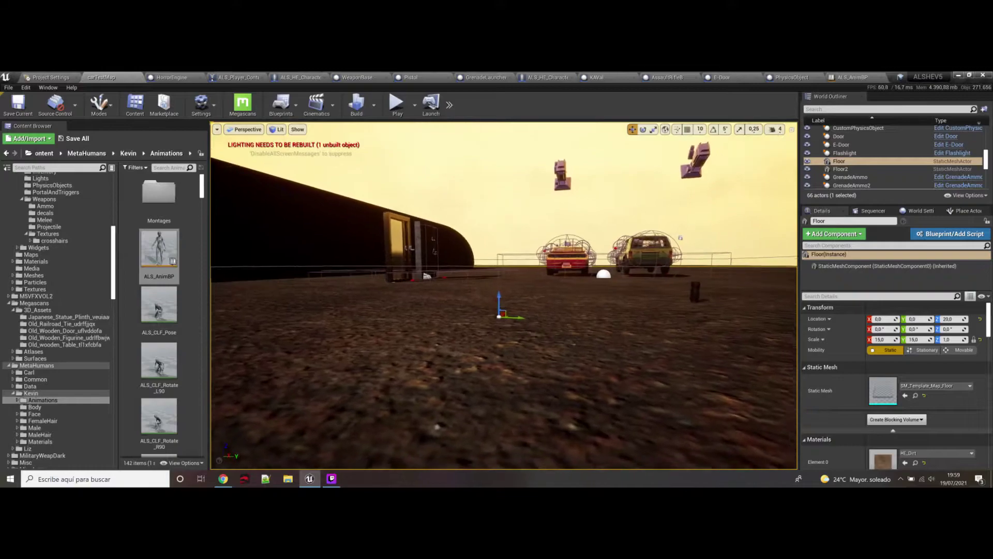
# Look around the test level, covering the tunnel, the doors, the parked cars and the wall with interactive props.
pyautogui.press('s')
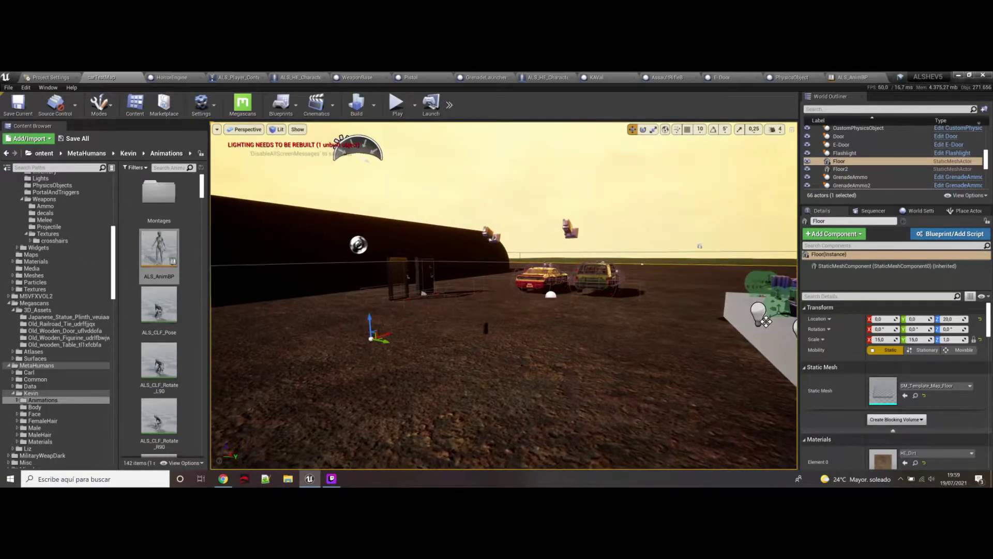
pyautogui.press('w')
pyautogui.press('d')
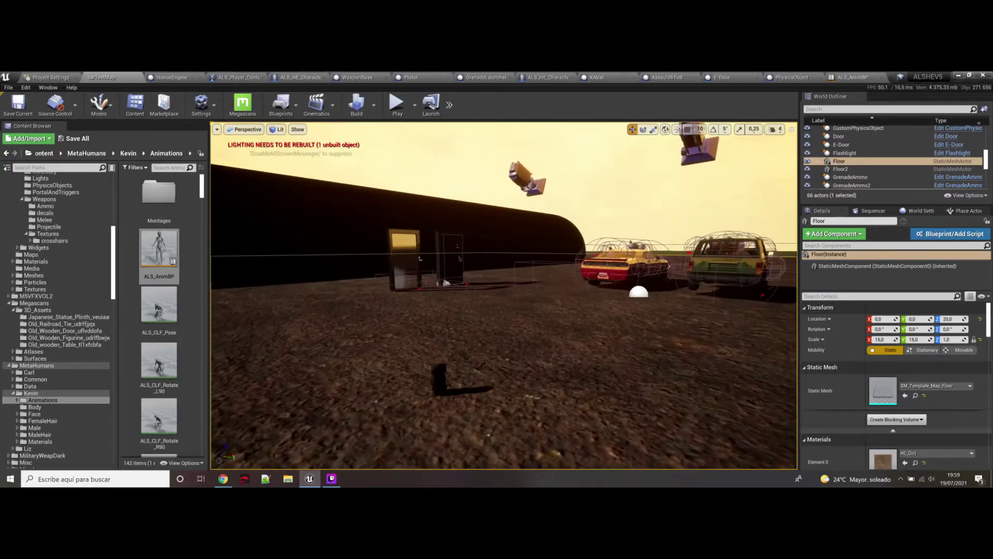
pyautogui.press('a')
pyautogui.press('a')
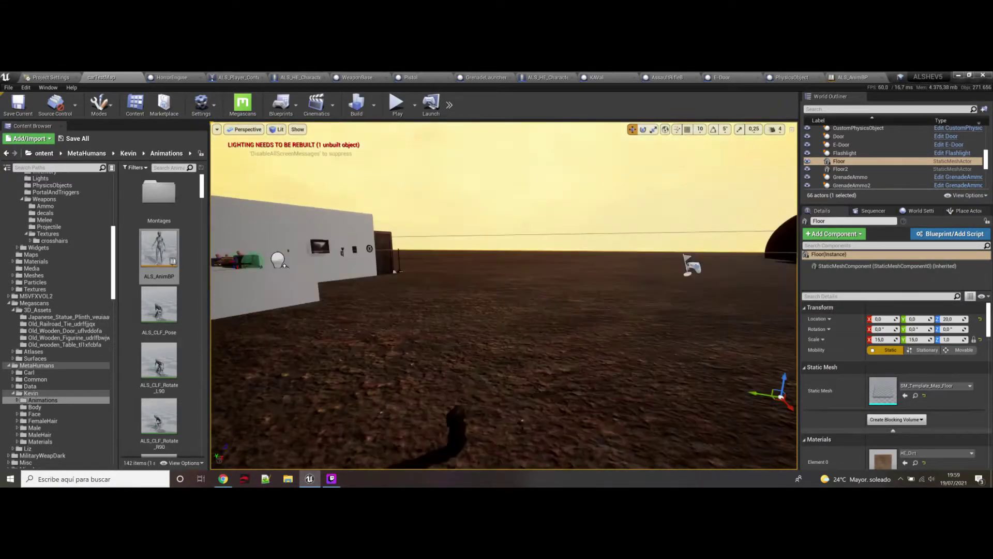
pyautogui.press('d')
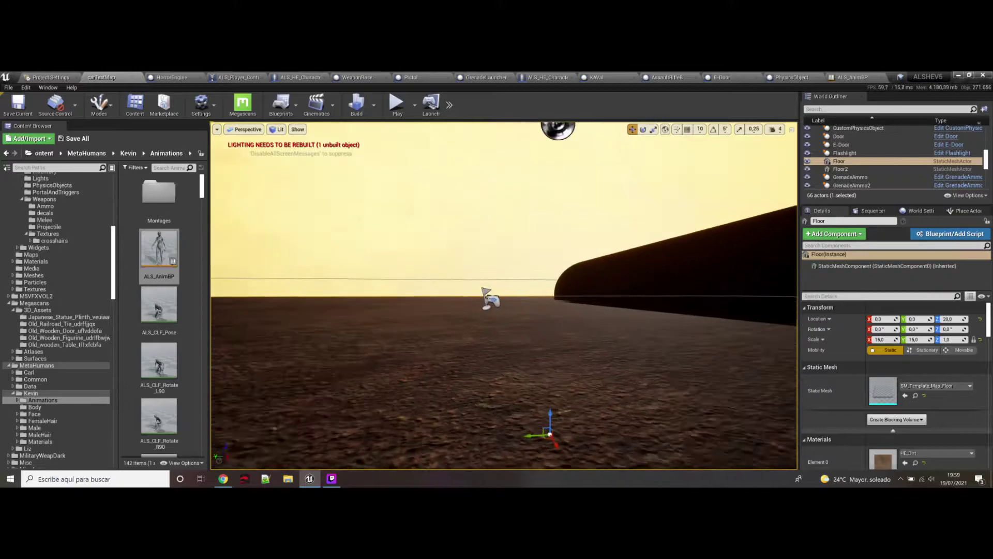
pyautogui.press('w')
pyautogui.press('d')
pyautogui.press('w')
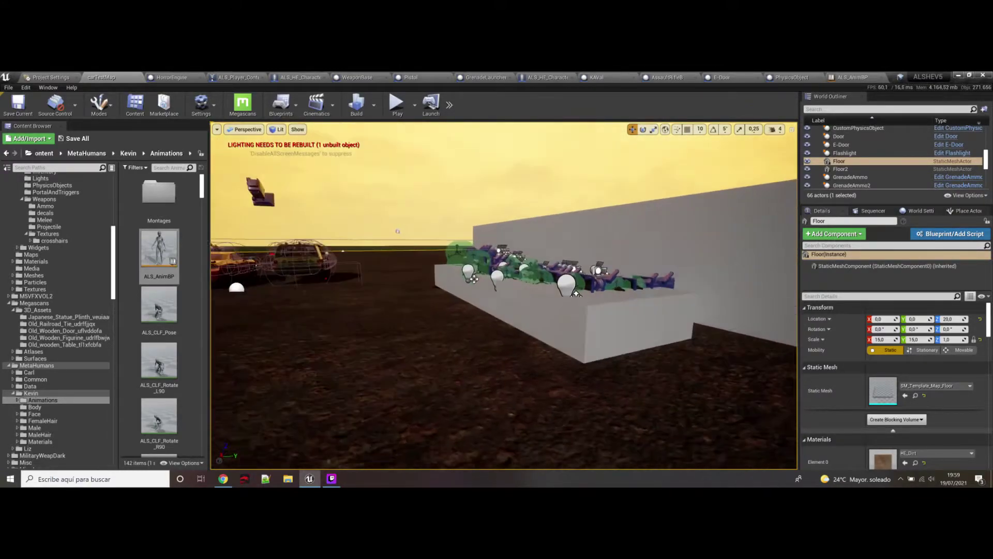
# Examine the weapon and ammo pickups laid out on the white display table up close.
pyautogui.moveTo(556, 274); pyautogui.dragTo(466, 282, button='right')
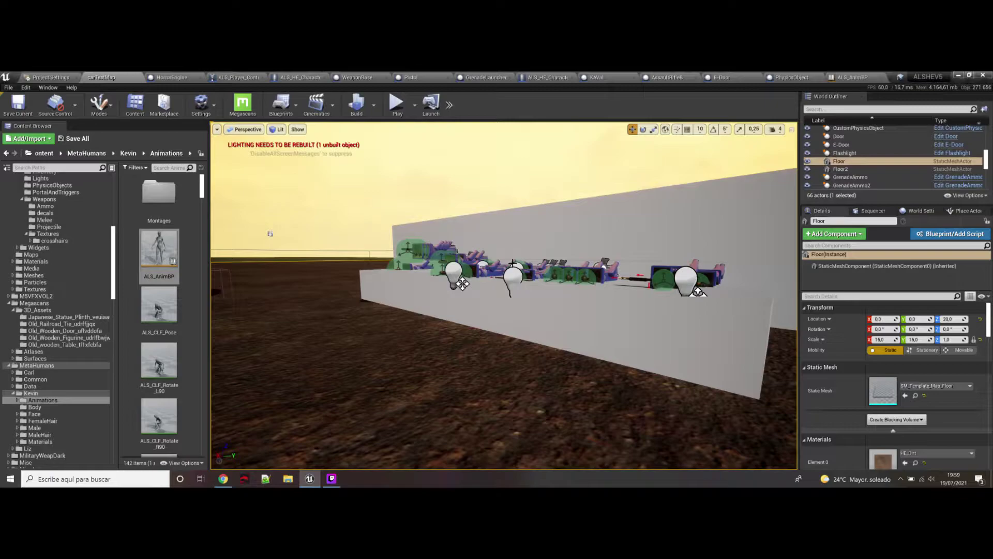
pyautogui.press('d')
pyautogui.moveTo(466, 281); pyautogui.dragTo(507, 264, button='right')
pyautogui.press('w')
pyautogui.press('s')
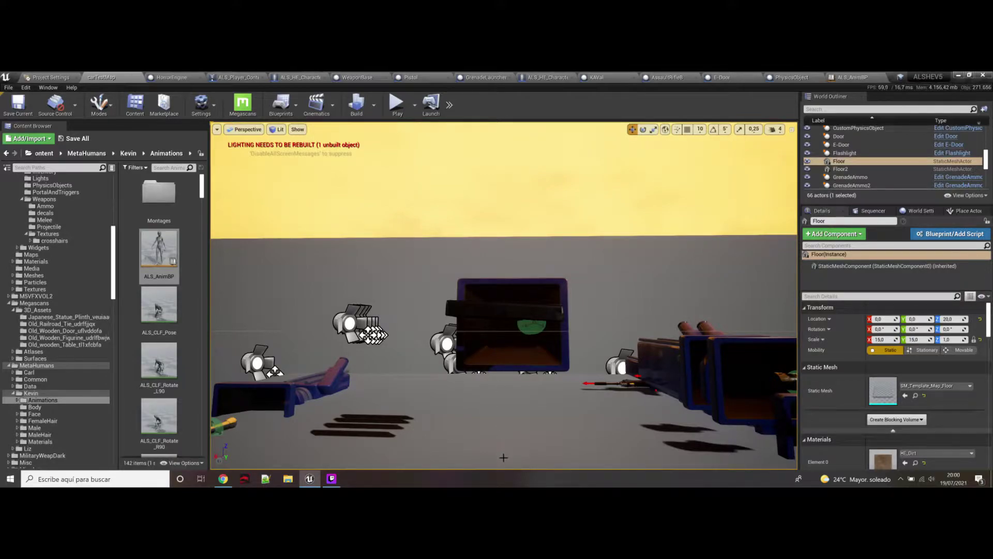
pyautogui.moveTo(502, 382); pyautogui.dragTo(508, 378, button='right')
pyautogui.moveTo(507, 453); pyautogui.dragTo(475, 440, button='right')
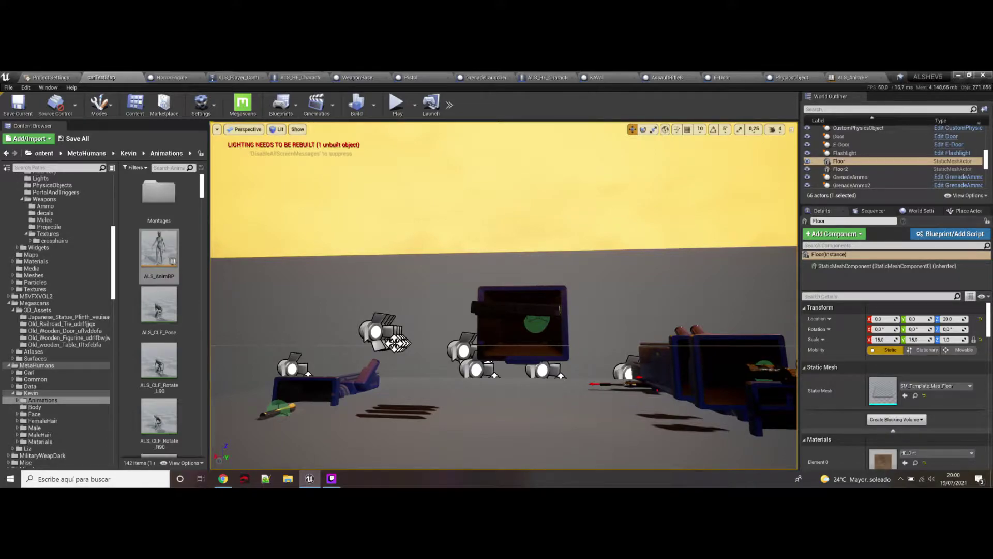
pyautogui.moveTo(504, 295); pyautogui.dragTo(504, 306, button='right')
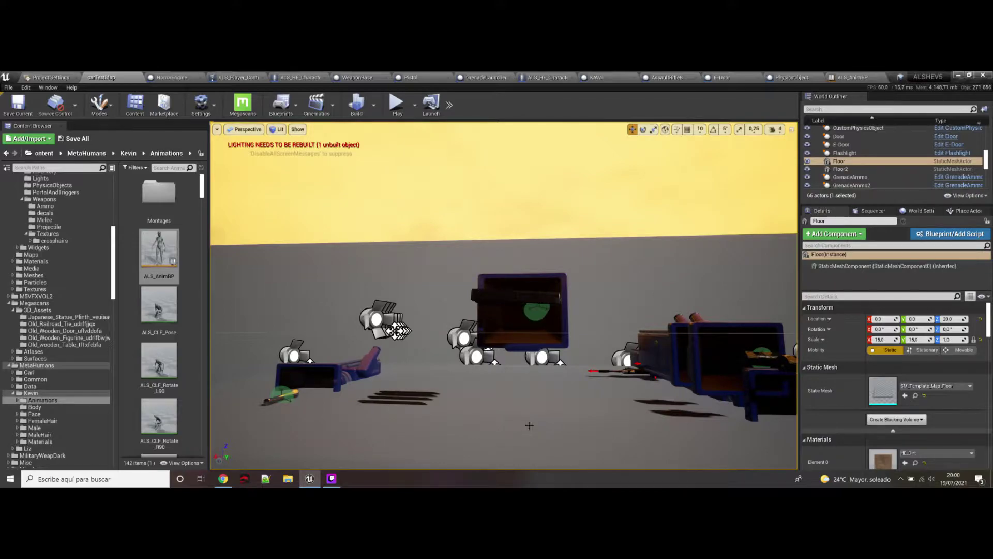
pyautogui.moveTo(504, 295); pyautogui.dragTo(925, 263, button='right')
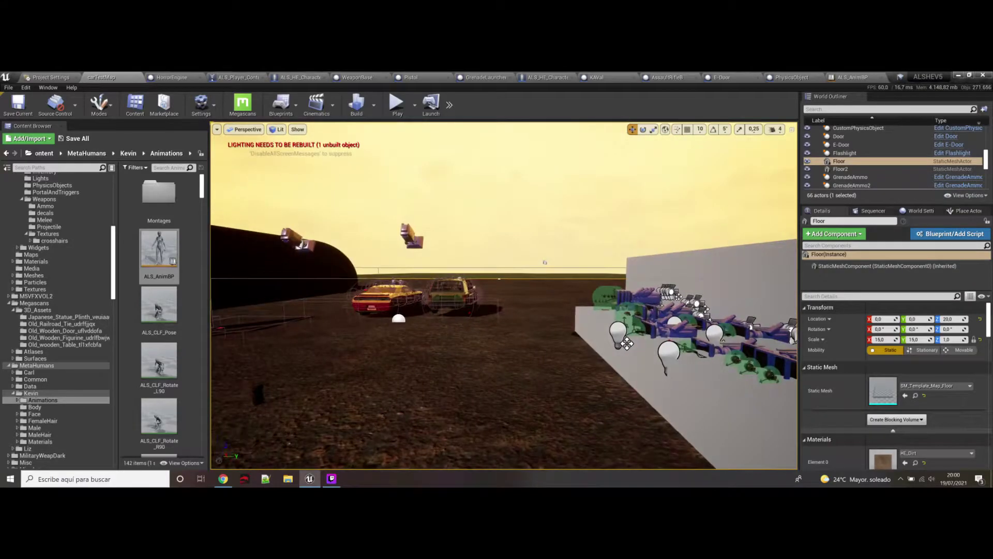
# Survey the open area with the two parked cars, between the tunnel and the weapons table.
pyautogui.moveTo(469, 284); pyautogui.dragTo(380, 297, button='right')
pyautogui.press('w')
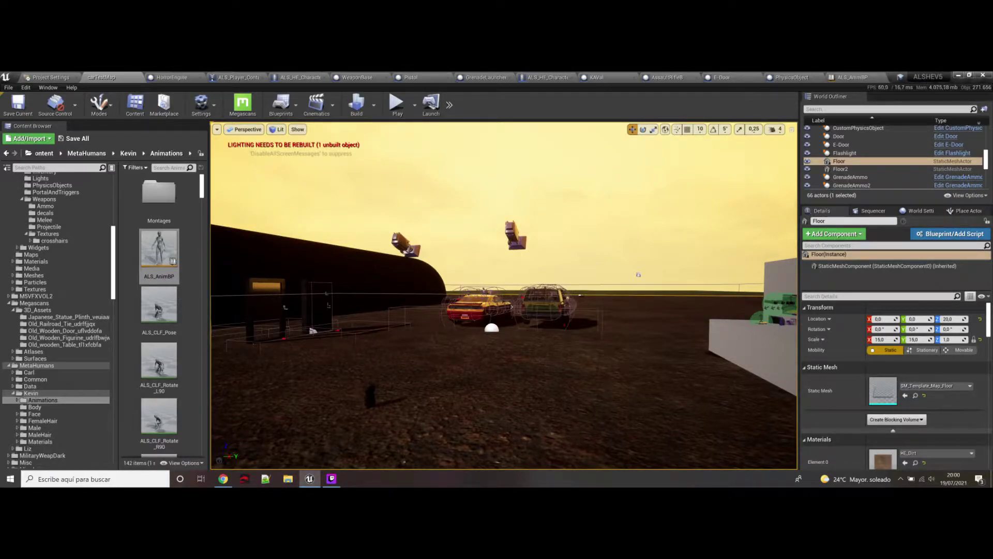
pyautogui.moveTo(380, 297); pyautogui.dragTo(390, 299, button='right')
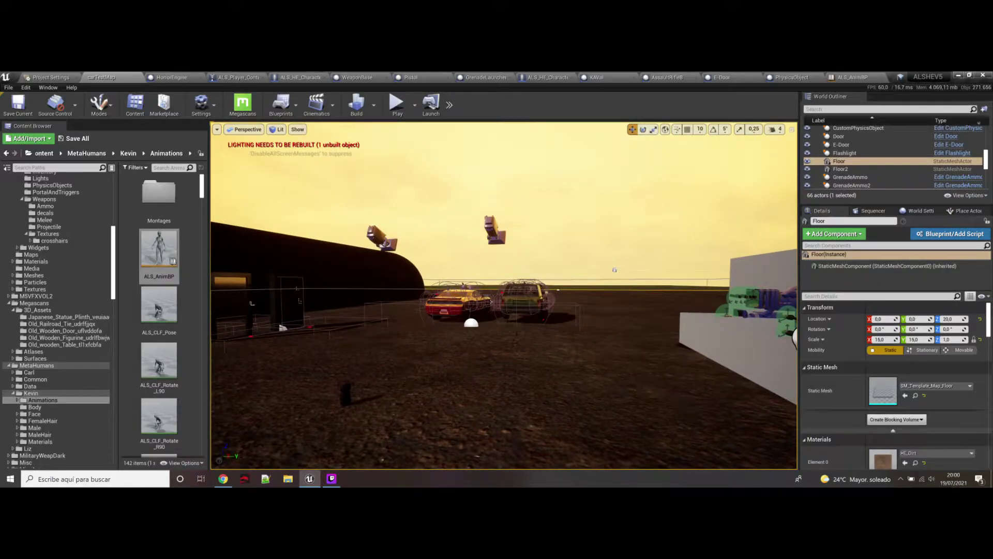
pyautogui.press('a')
pyautogui.moveTo(390, 299); pyautogui.dragTo(407, 298, button='right')
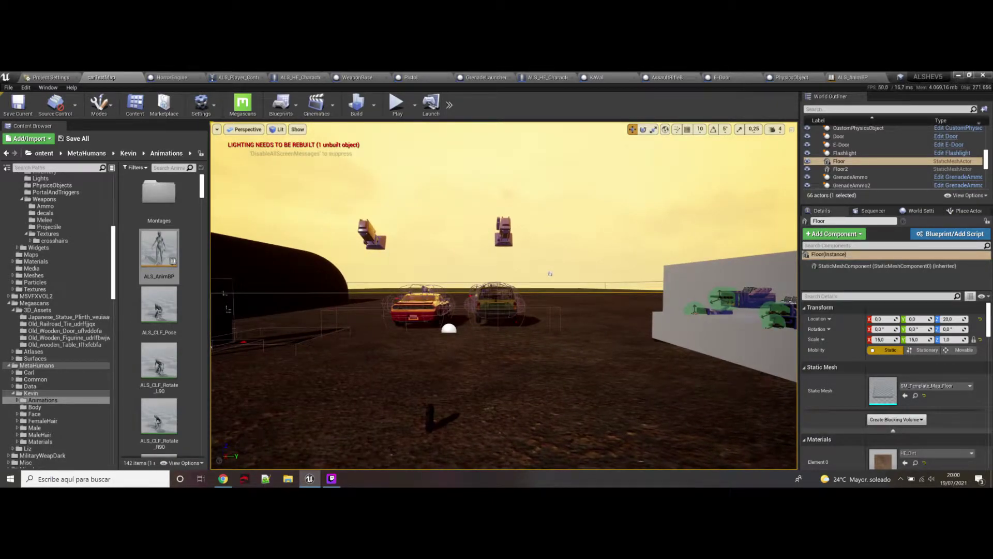
pyautogui.press('s')
pyautogui.moveTo(406, 298); pyautogui.dragTo(368, 290, button='right')
# Select the dark Door actor in front of the tunnel and open its blueprint.
pyautogui.press('w')
pyautogui.press('d')
pyautogui.press('s')
pyautogui.press('w')
pyautogui.press('s')
pyautogui.press('s')
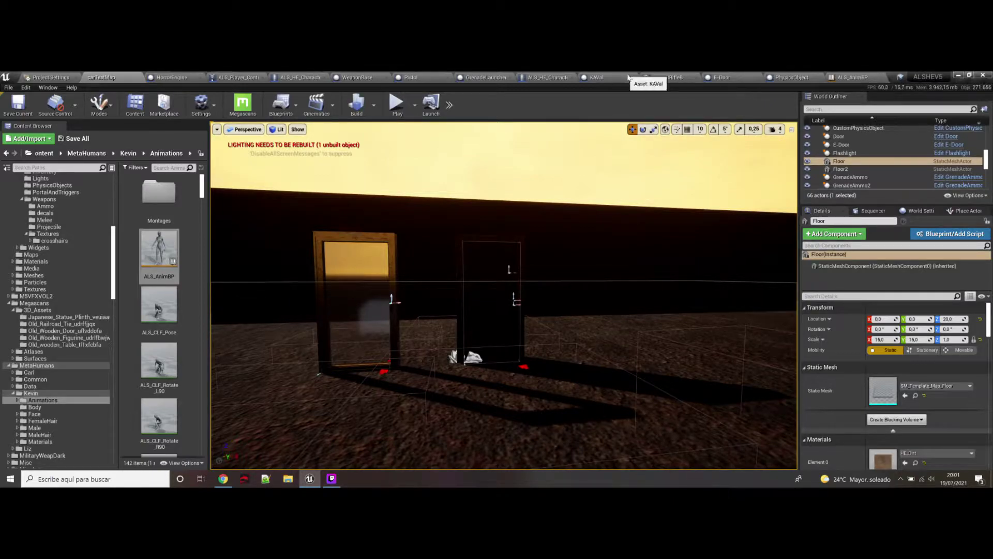
pyautogui.click(491, 306)
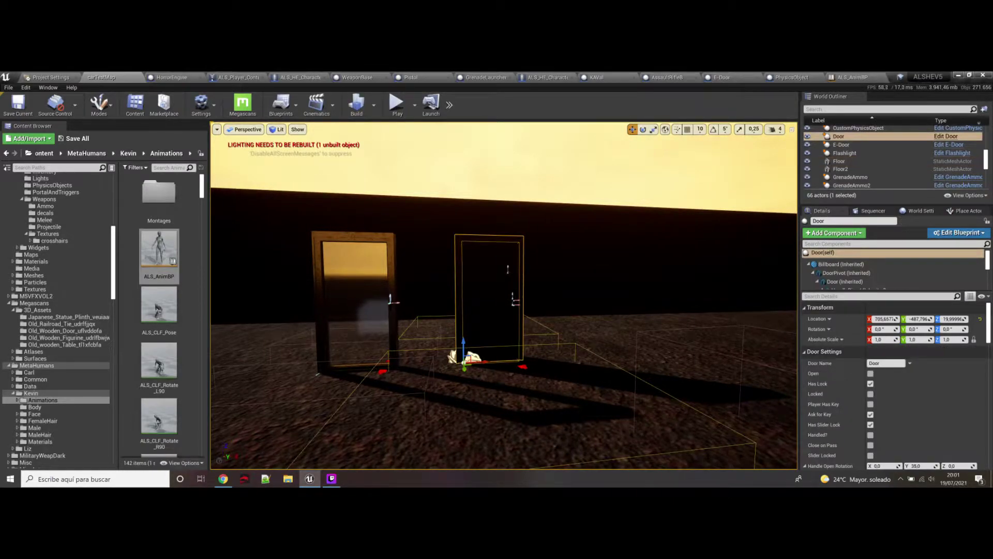
pyautogui.click(941, 139)
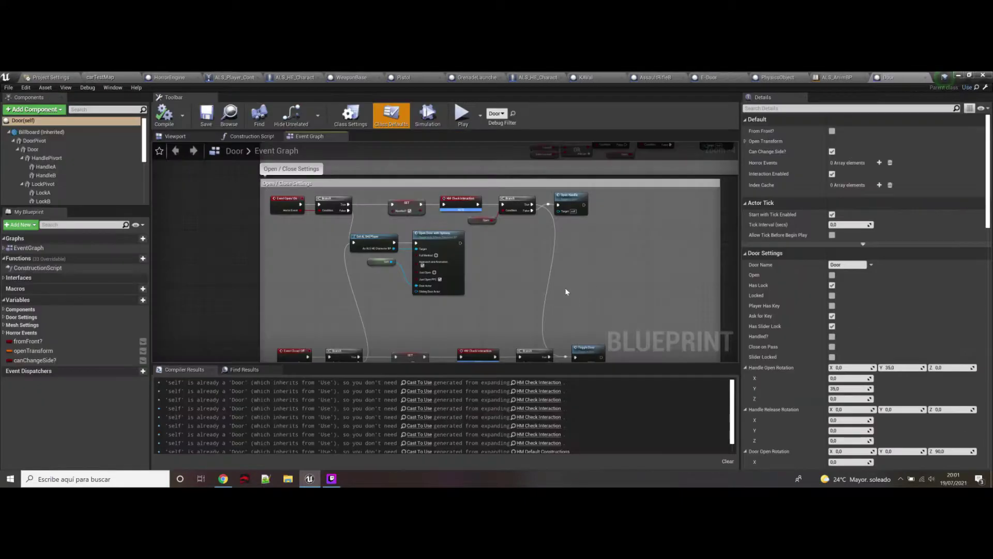
# Examine the Open Door with Options node and its connected inputs in the Door event graph.
pyautogui.moveTo(497, 267); pyautogui.dragTo(491, 247, button='right')
pyautogui.scroll(4, 501, 273)
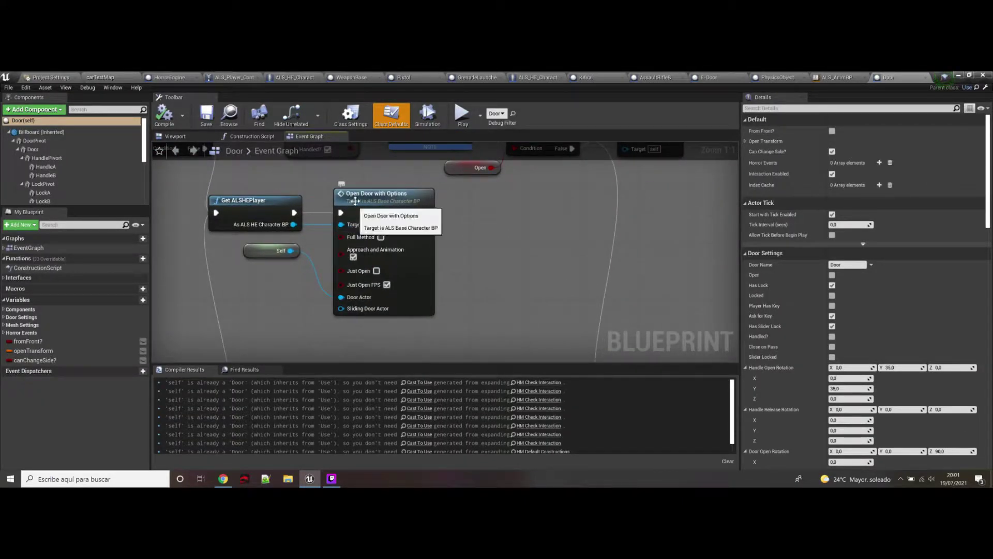
pyautogui.moveTo(449, 250); pyautogui.dragTo(463, 253, button='right')
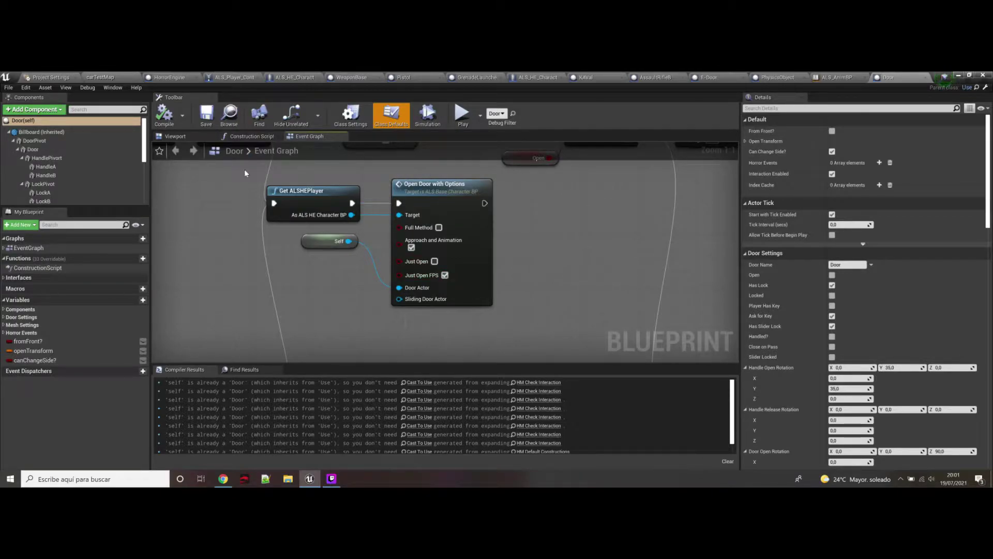
pyautogui.moveTo(250, 189); pyautogui.dragTo(271, 212, button='right')
pyautogui.moveTo(270, 210); pyautogui.dragTo(517, 331)
pyautogui.moveTo(544, 227); pyautogui.dragTo(499, 304)
# Return to the car test map and select the SlidingDoor actor beside the hinged door.
pyautogui.click(115, 76)
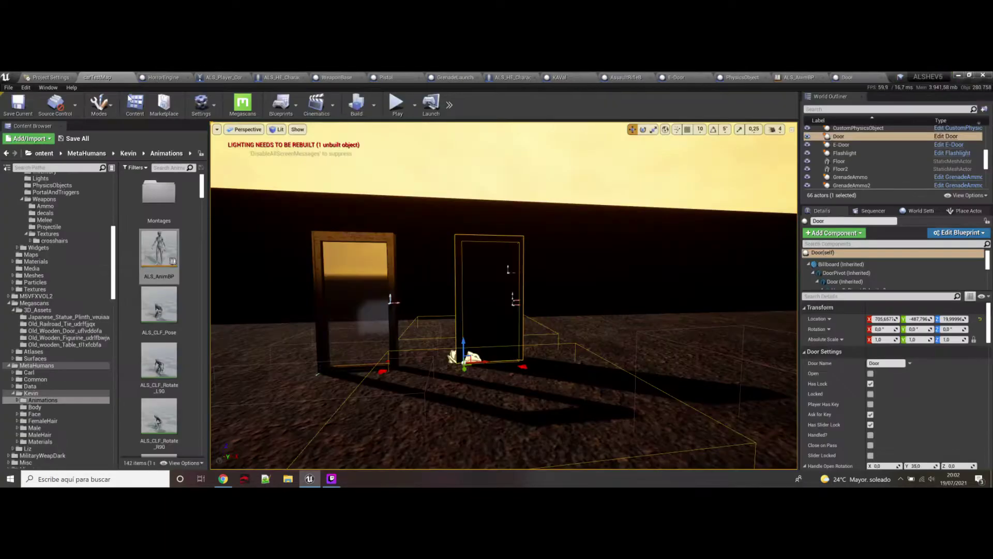
pyautogui.moveTo(412, 226); pyautogui.dragTo(397, 241, button='right')
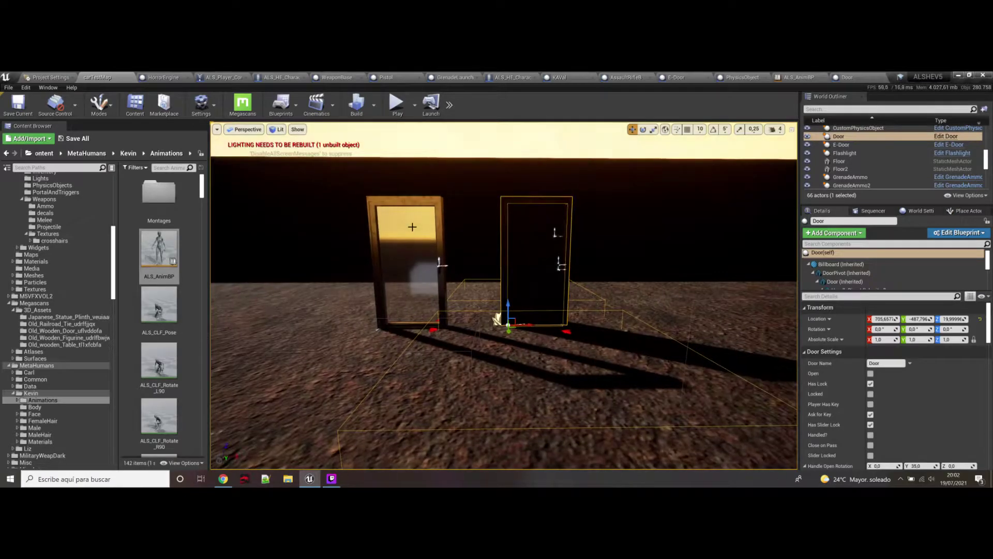
pyautogui.click(432, 290)
pyautogui.moveTo(432, 290); pyautogui.dragTo(341, 266, button='right')
pyautogui.click(506, 247)
# Inspect the interactive props on the white wall one by one, including the valve, secret book, painting and button.
pyautogui.press('s')
pyautogui.moveTo(506, 246)
pyautogui.mouseDown(button='right')
pyautogui.moveTo(494, 235)
pyautogui.moveTo(509, 230)
pyautogui.mouseUp(button='right')
pyautogui.press('w')
pyautogui.moveTo(341, 224); pyautogui.dragTo(337, 225, button='right')
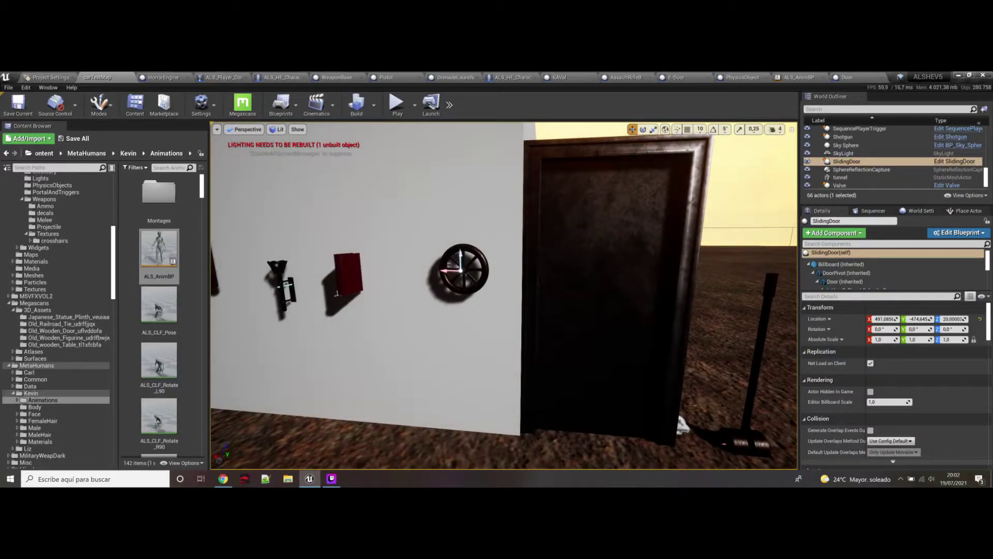
pyautogui.click(446, 269)
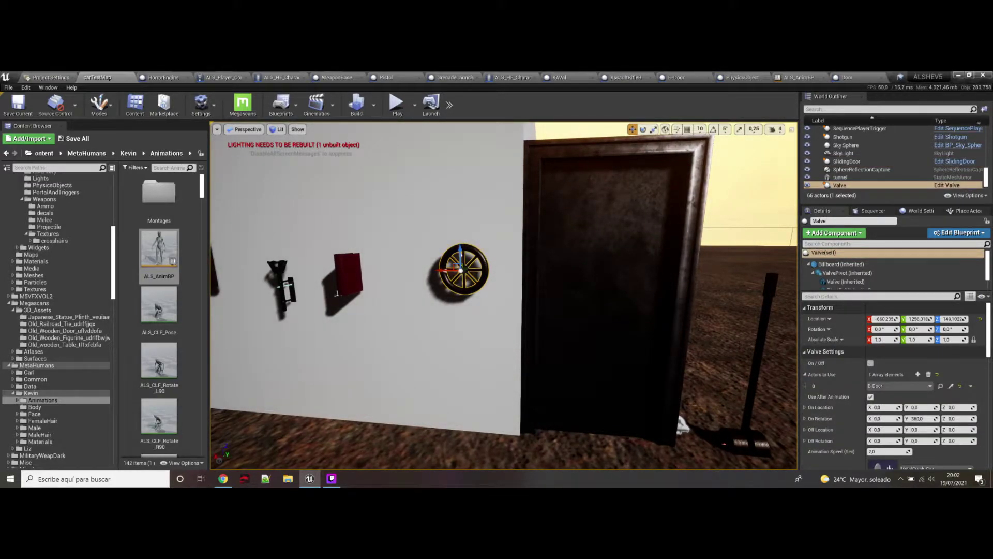
pyautogui.click(758, 351)
pyautogui.moveTo(745, 347); pyautogui.dragTo(708, 348, button='right')
pyautogui.click(536, 267)
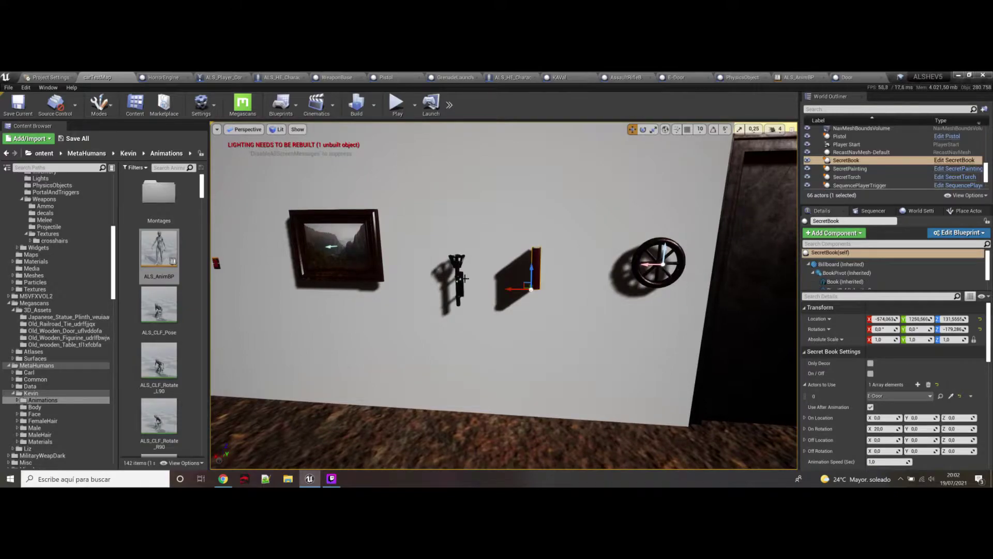
pyautogui.click(336, 243)
pyautogui.moveTo(336, 243)
pyautogui.mouseDown(button='right')
pyautogui.moveTo(353, 278)
pyautogui.moveTo(280, 220)
pyautogui.mouseUp(button='right')
pyautogui.click(377, 266)
# Examine the full layout of weapons, ammo and grenades on the display table from above and from several sides.
pyautogui.moveTo(377, 266); pyautogui.dragTo(429, 298, button='right')
pyautogui.press('s')
pyautogui.press('d')
pyautogui.press('d')
pyautogui.press('a')
pyautogui.press('w')
pyautogui.press('s')
pyautogui.press('w')
pyautogui.press('s')
pyautogui.press('w')
pyautogui.moveTo(517, 291); pyautogui.dragTo(393, 309, button='right')
pyautogui.press('s')
pyautogui.moveTo(505, 348); pyautogui.dragTo(500, 367, button='right')
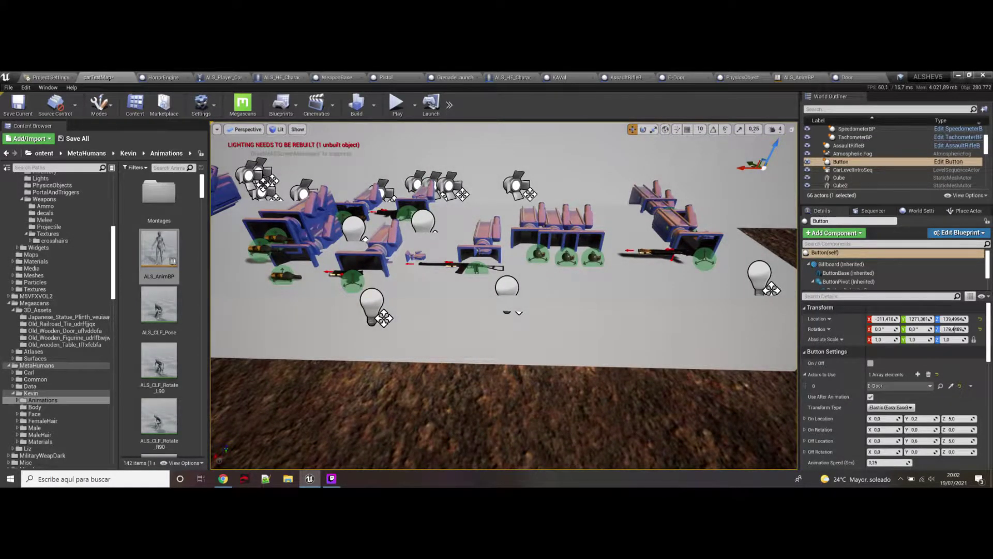
pyautogui.moveTo(500, 347); pyautogui.dragTo(500, 348, button='right')
pyautogui.moveTo(521, 335); pyautogui.dragTo(524, 335, button='right')
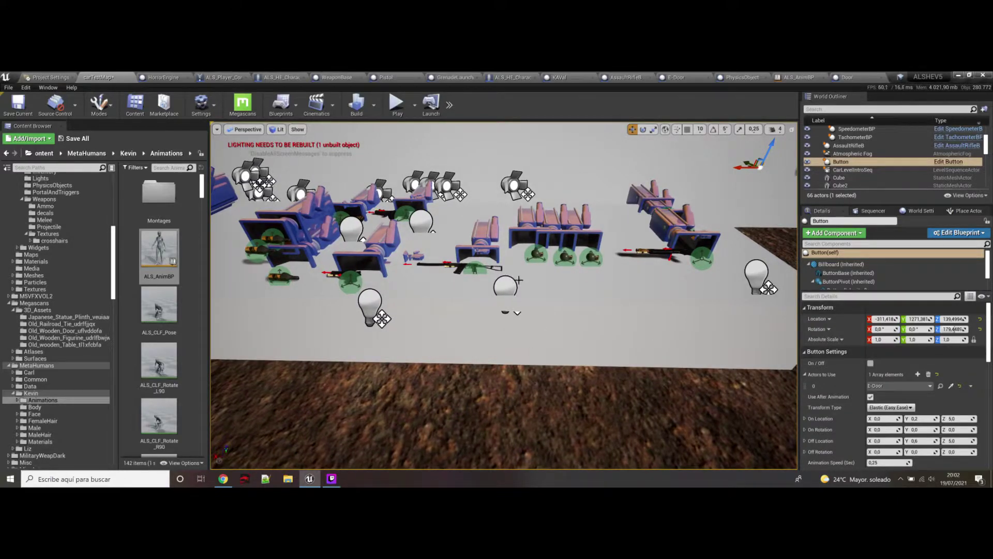
pyautogui.moveTo(525, 335); pyautogui.dragTo(555, 337, button='right')
pyautogui.press('w')
pyautogui.press('s')
pyautogui.press('w')
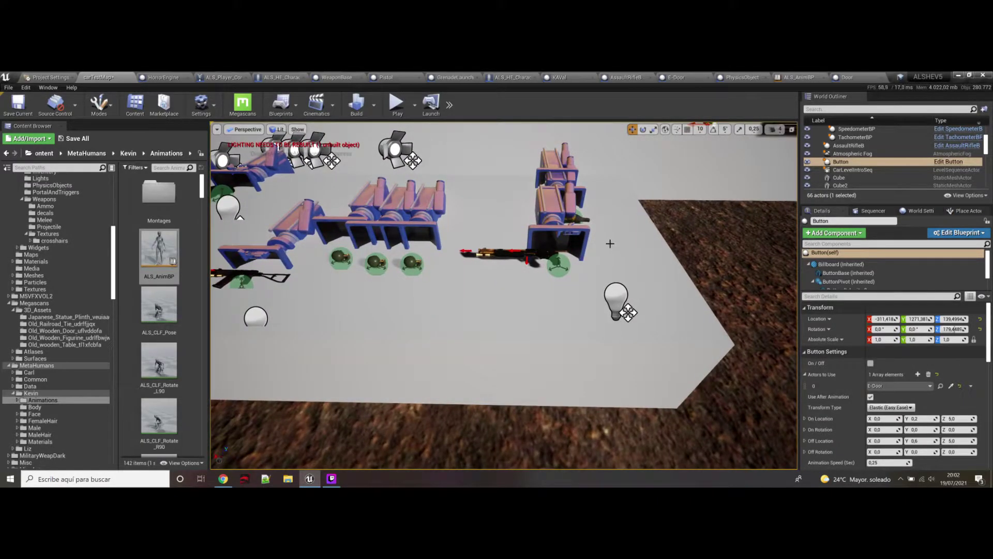
pyautogui.moveTo(524, 237); pyautogui.dragTo(520, 240, button='right')
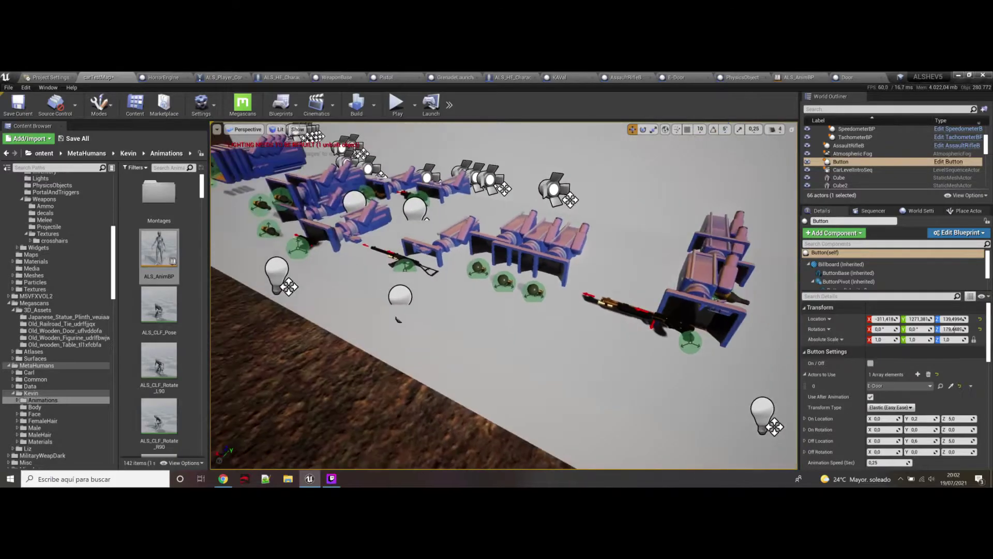
pyautogui.moveTo(441, 277); pyautogui.dragTo(496, 268, button='right')
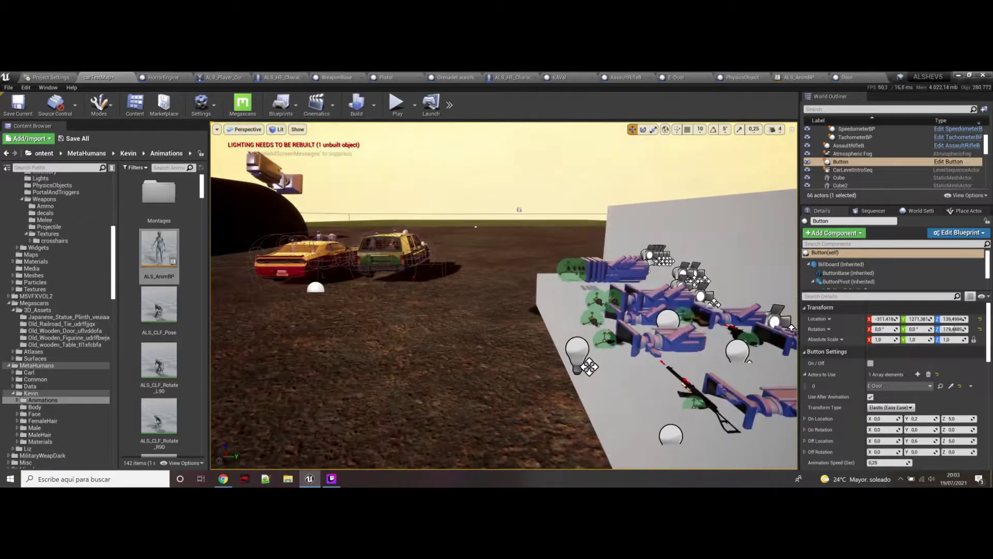
pyautogui.moveTo(504, 295); pyautogui.dragTo(509, 315, button='right')
pyautogui.moveTo(716, 319); pyautogui.dragTo(757, 321, button='right')
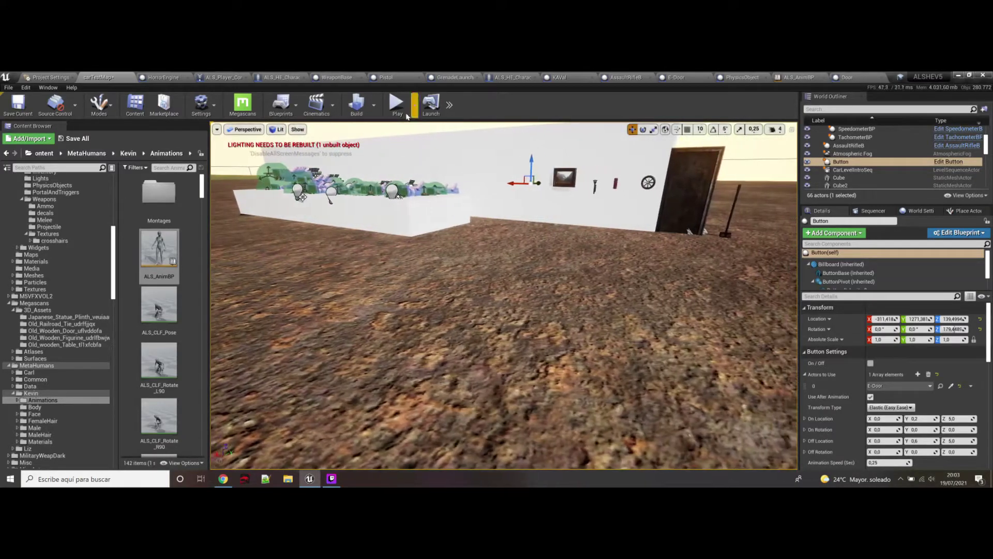
# Play the level in the viewport and pick up the shotgun from the display table.
pyautogui.click(396, 108)
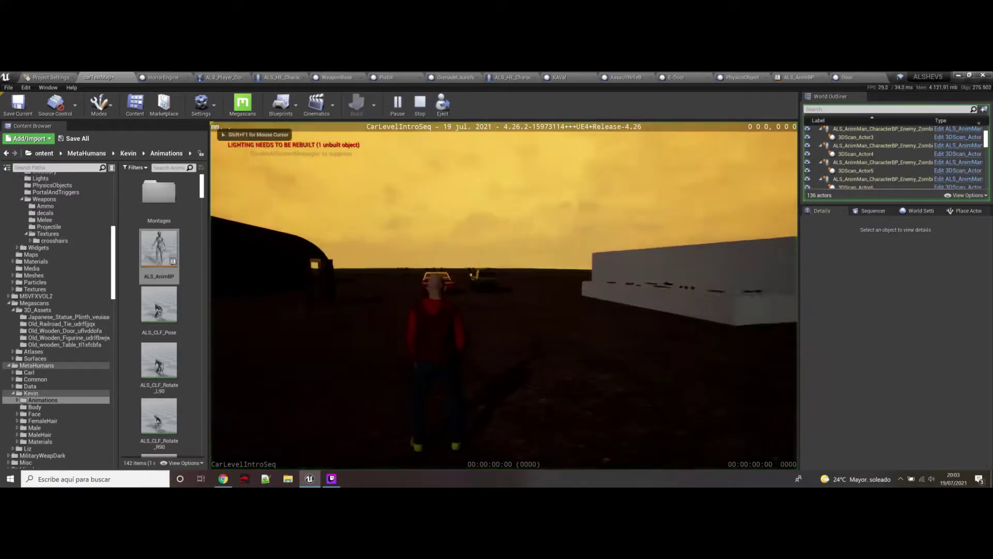
pyautogui.press('w')
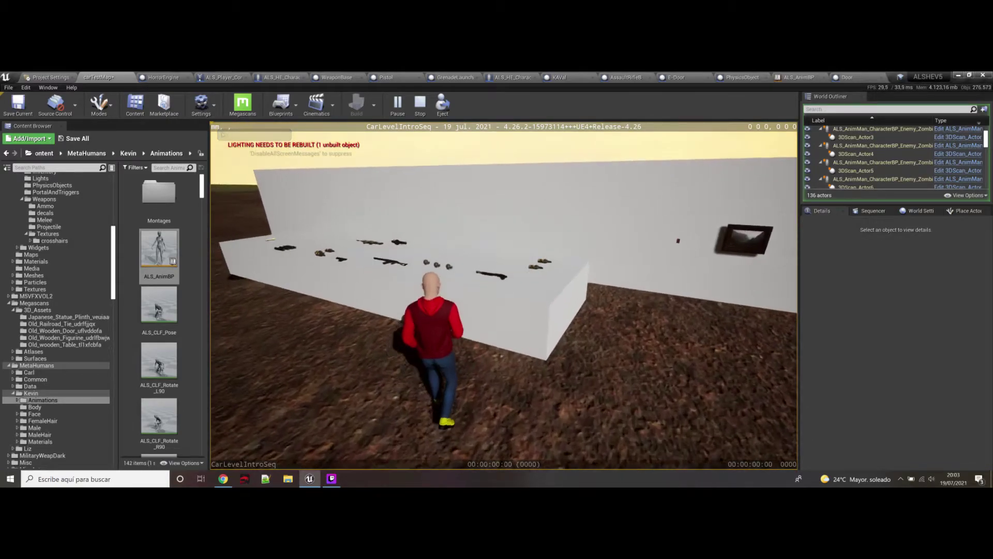
pyautogui.press('e')
pyautogui.press('s')
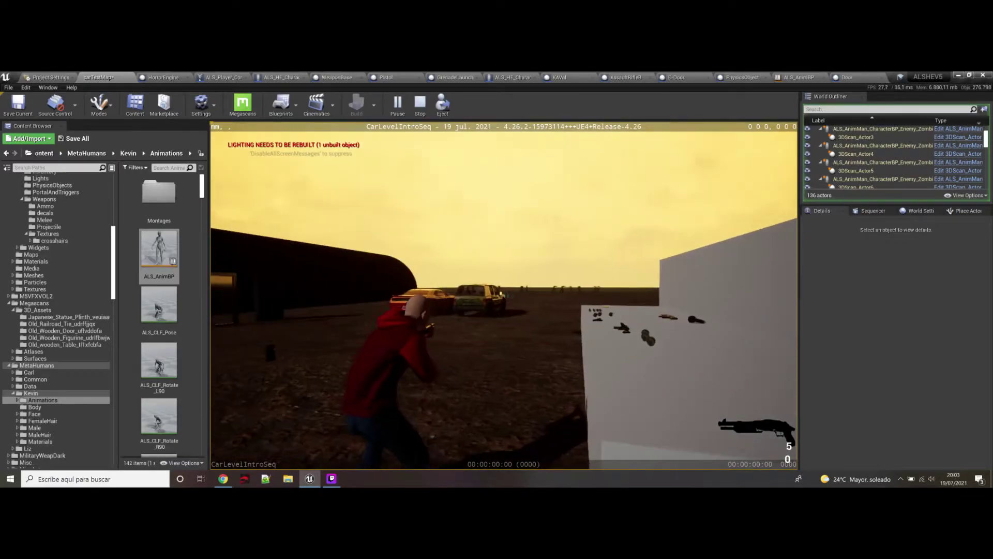
# Draw the shotgun in first-person view while walking through the level.
pyautogui.press('w')
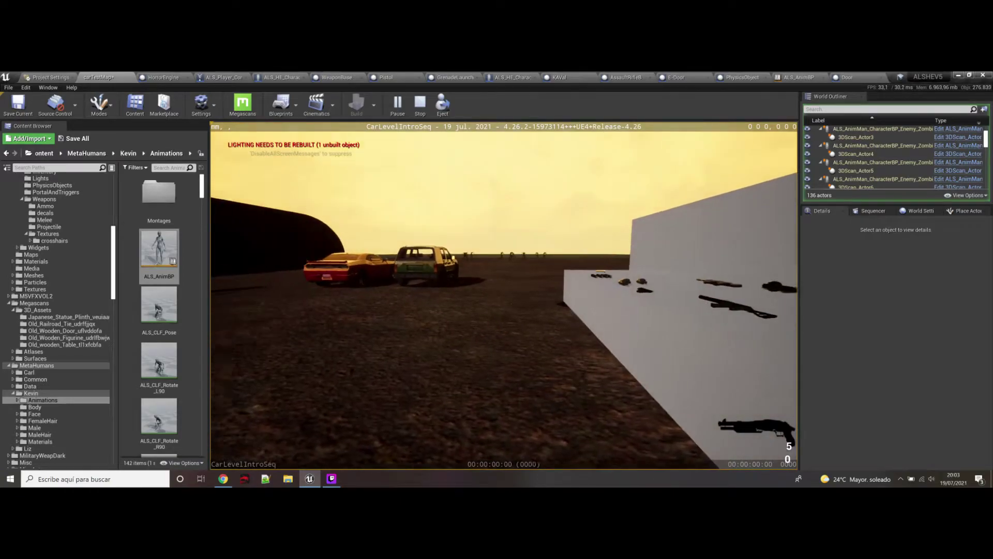
pyautogui.press('1')
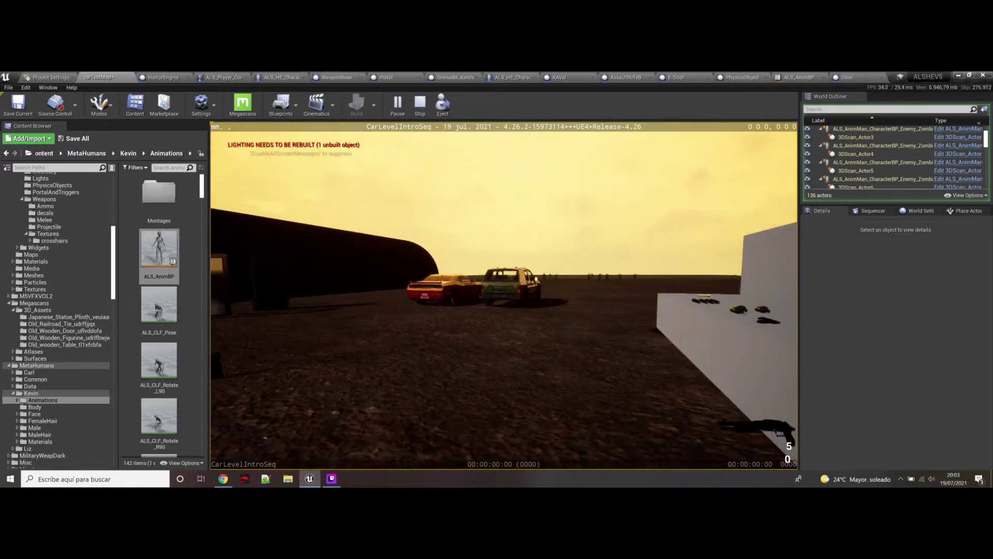
pyautogui.press('w')
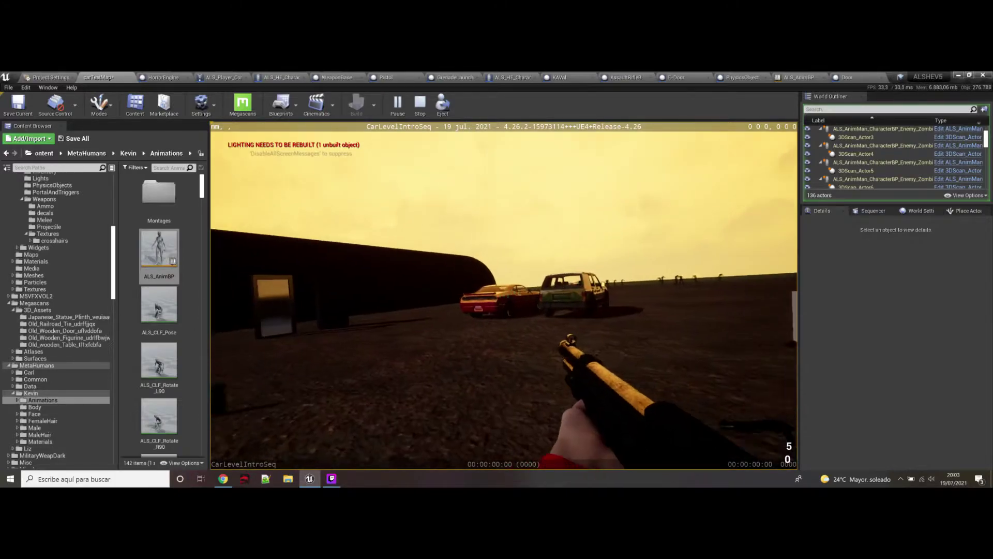
# Fire the shotgun while walking past the cars, then shoot at the front face of the white display table.
pyautogui.press('w')
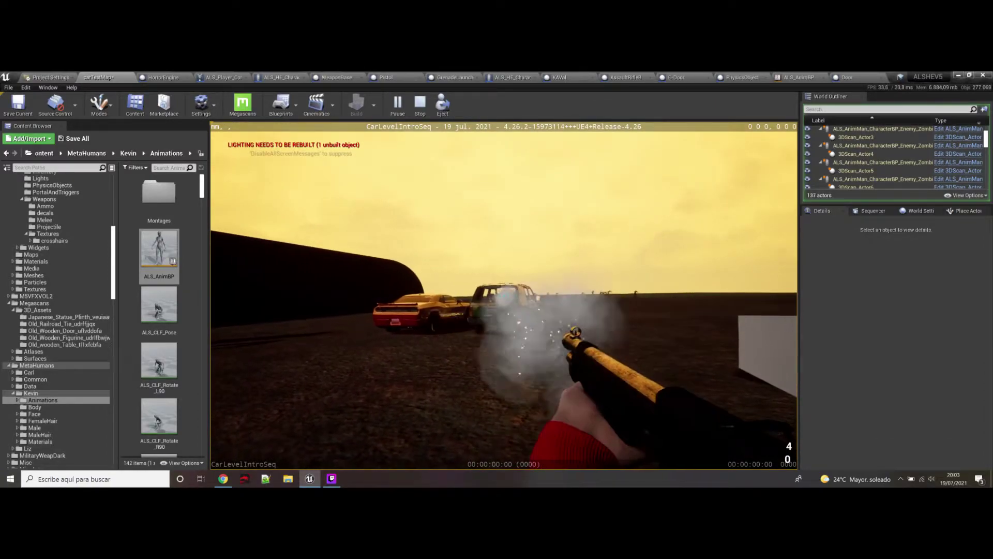
pyautogui.press('w')
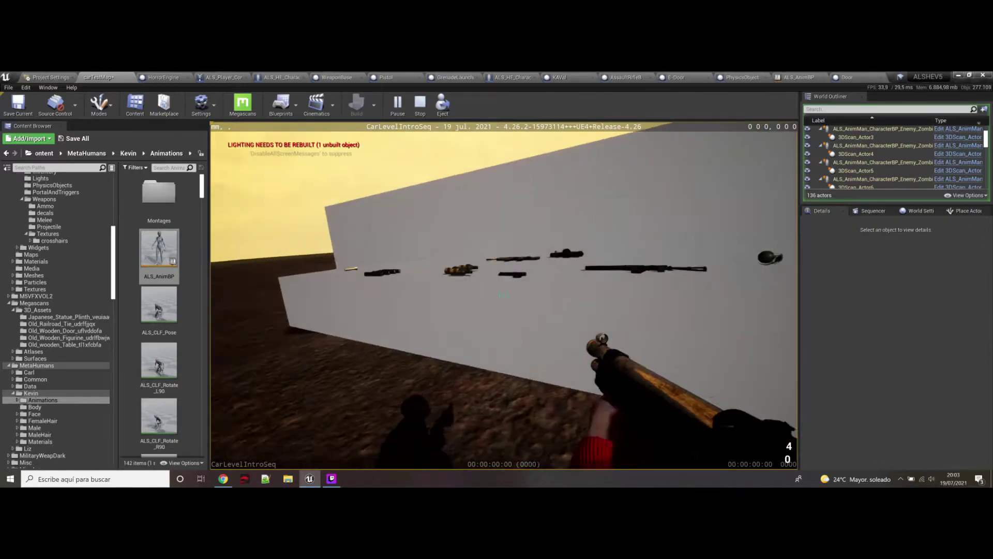
pyautogui.click(504, 295)
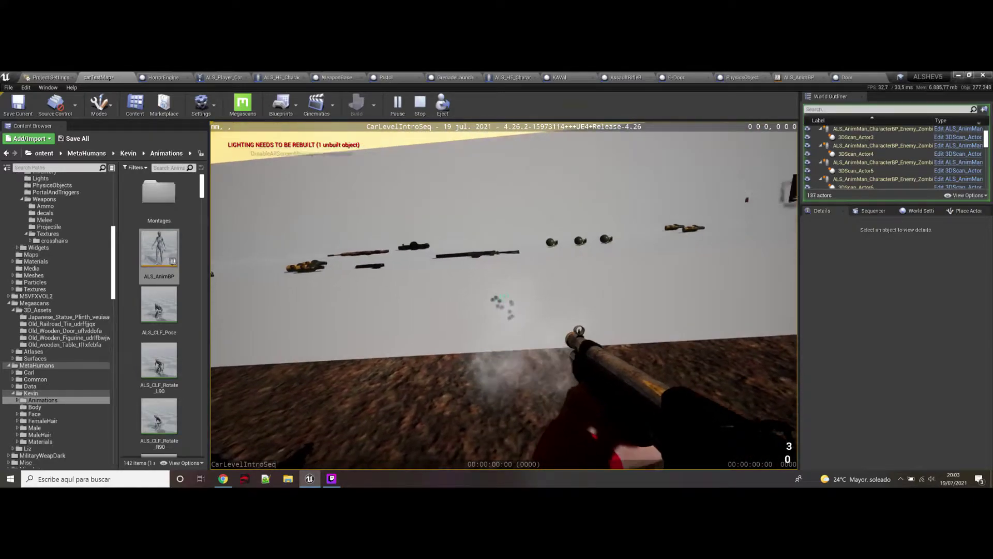
pyautogui.click(504, 295)
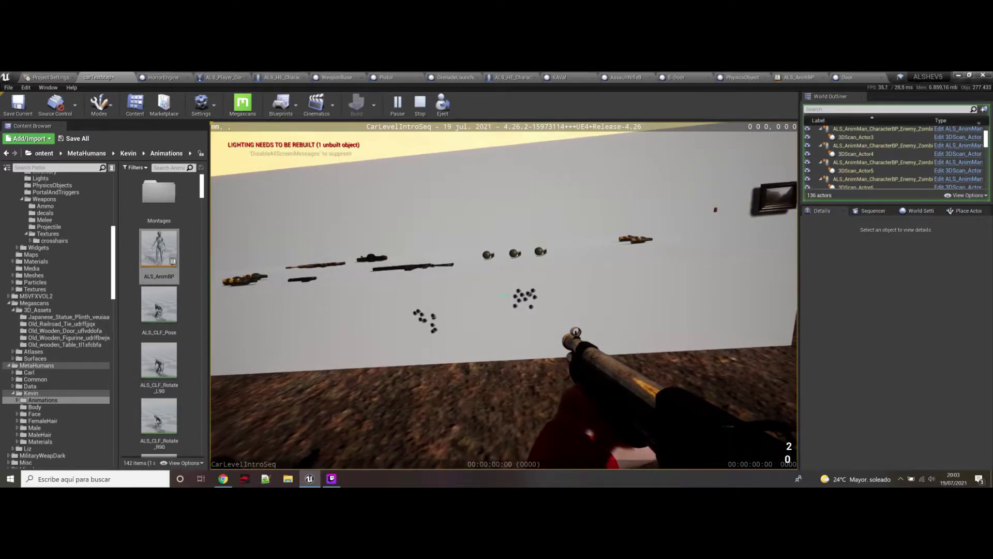
# Pick up the black rifle with the skeleton stock beside the grenades on the display table and fire it toward the parked cars.
pyautogui.press('w')
pyautogui.press('s')
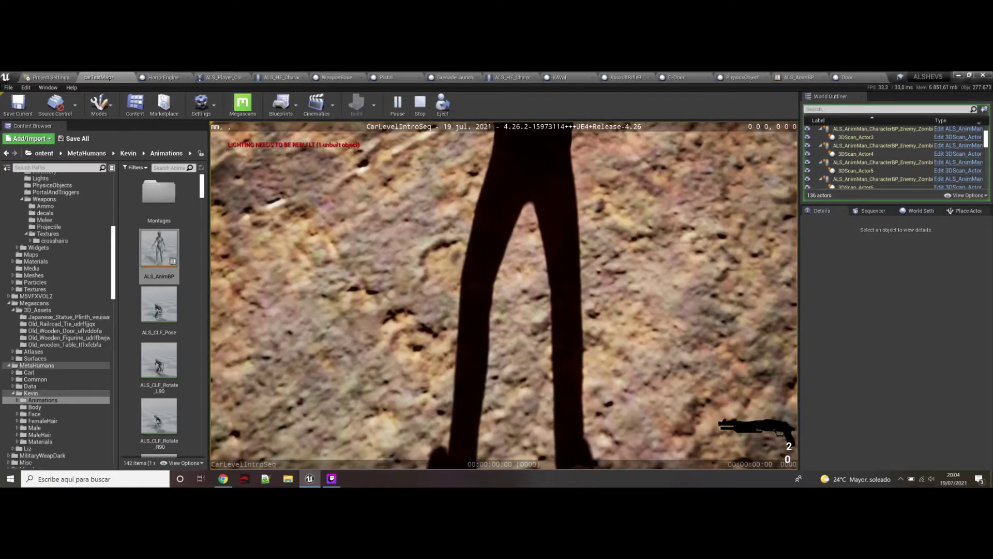
pyautogui.press('w')
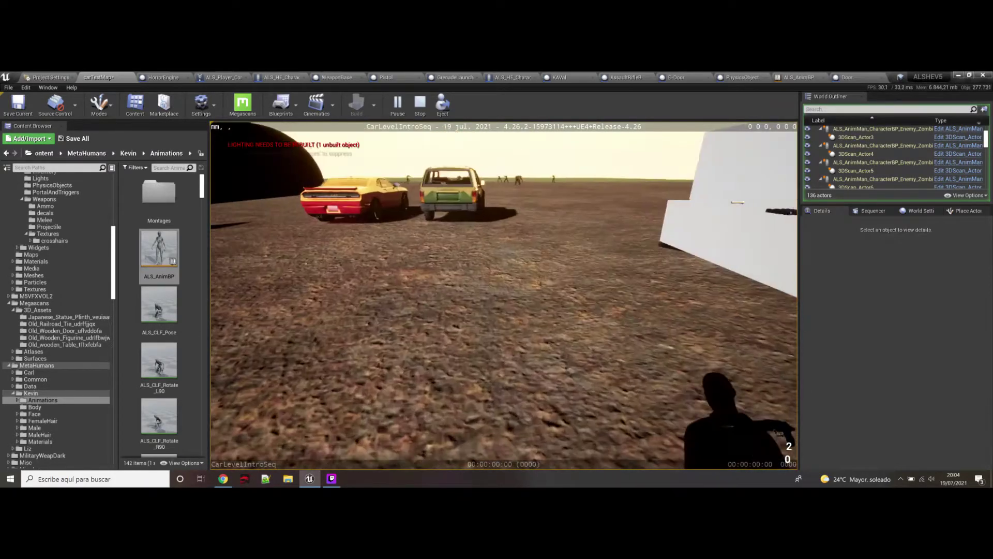
pyautogui.press('w')
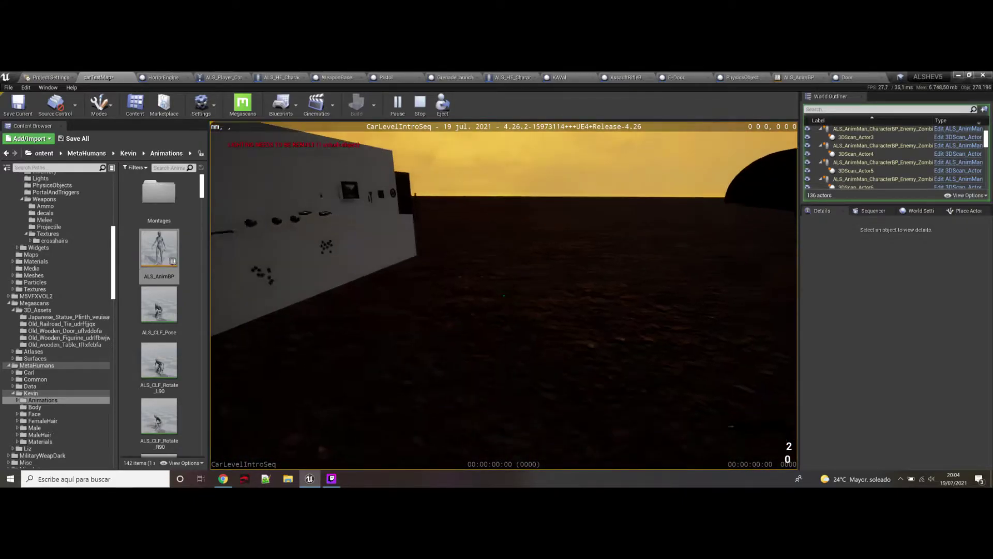
pyautogui.press('w')
pyautogui.press('w')
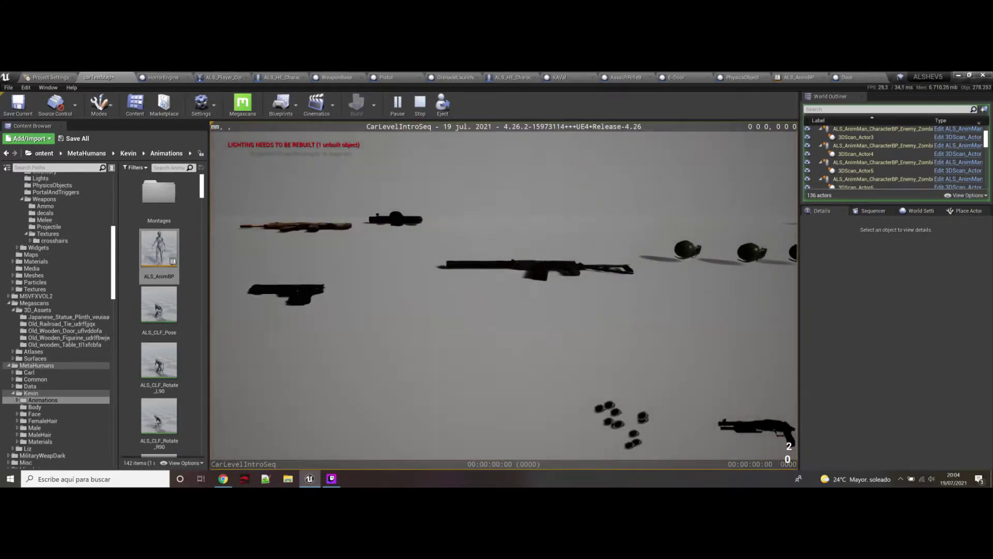
pyautogui.press('e')
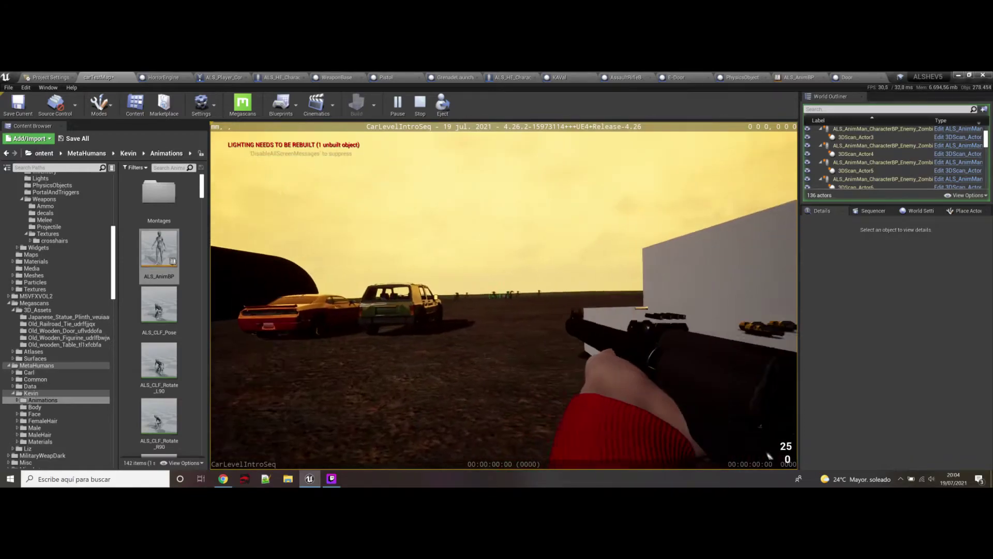
pyautogui.click(766, 447)
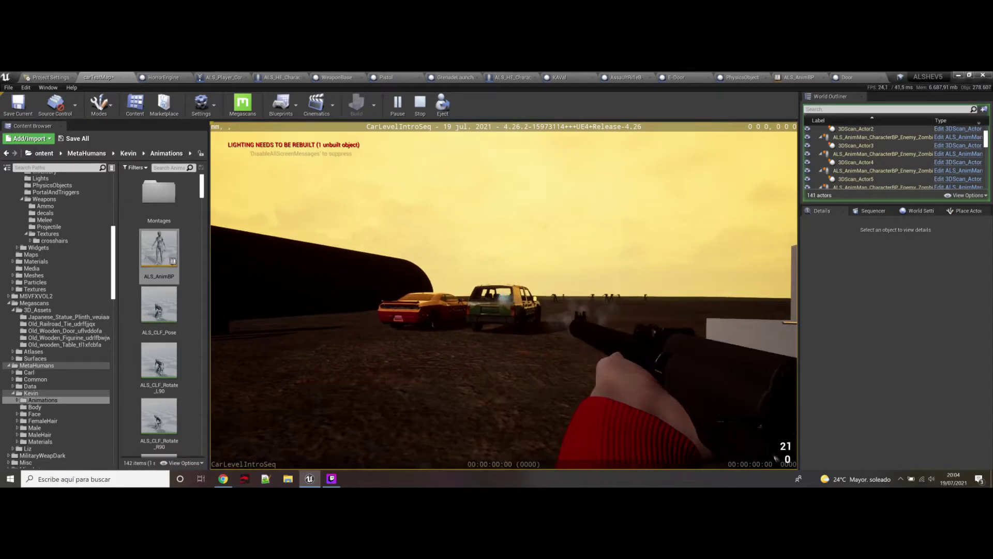
# Pick up the pistol from the display table, aim it in first-person view and fire toward the parked cars.
pyautogui.press('w')
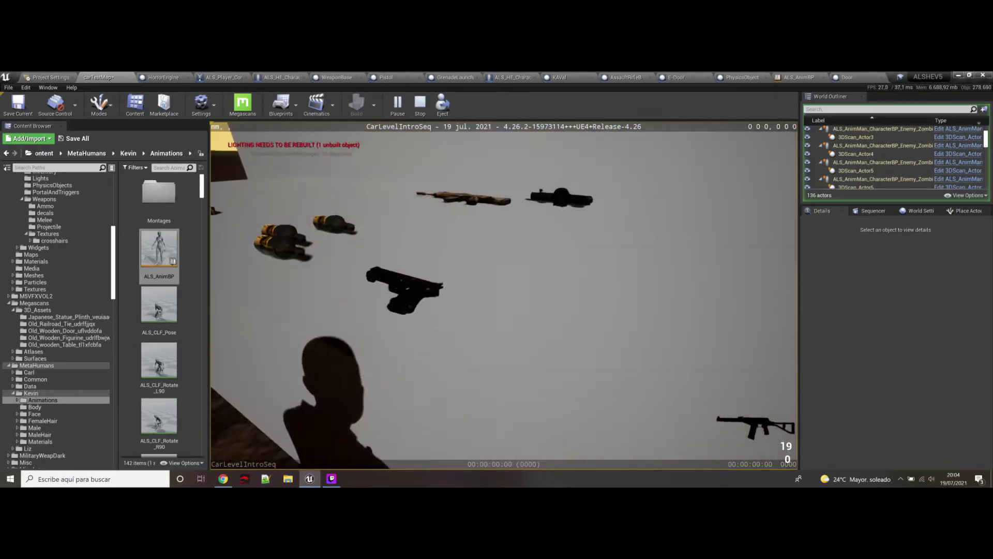
pyautogui.press('e')
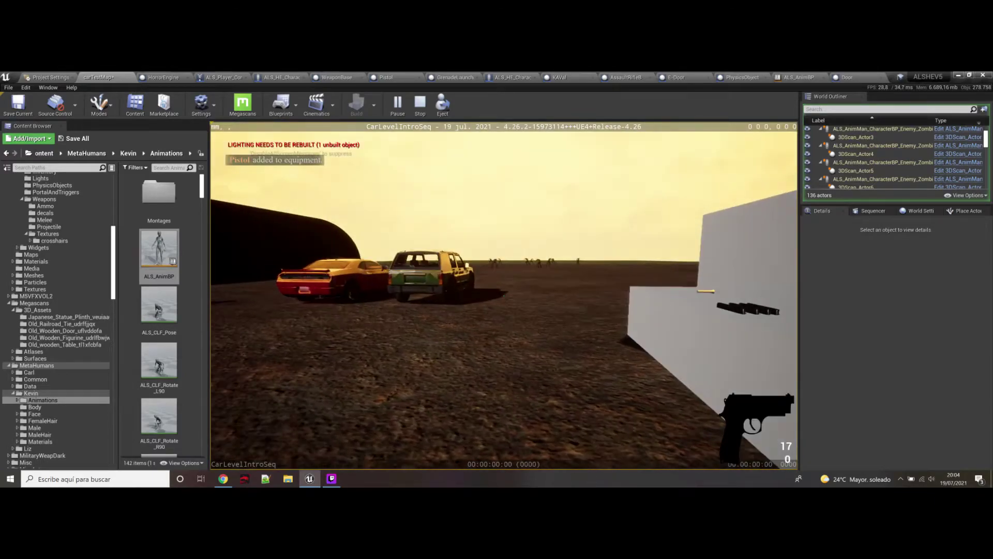
pyautogui.press('s')
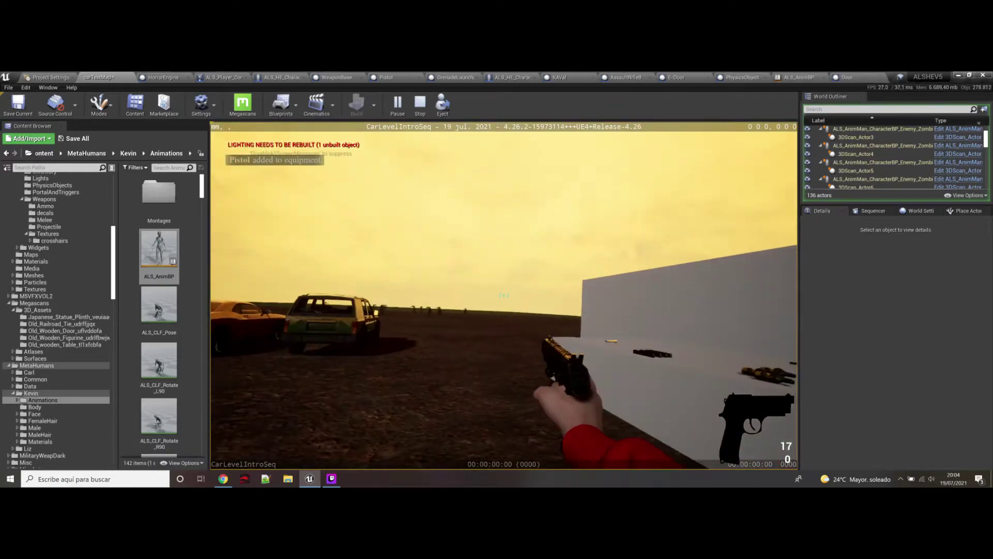
pyautogui.press('d')
pyautogui.press('a')
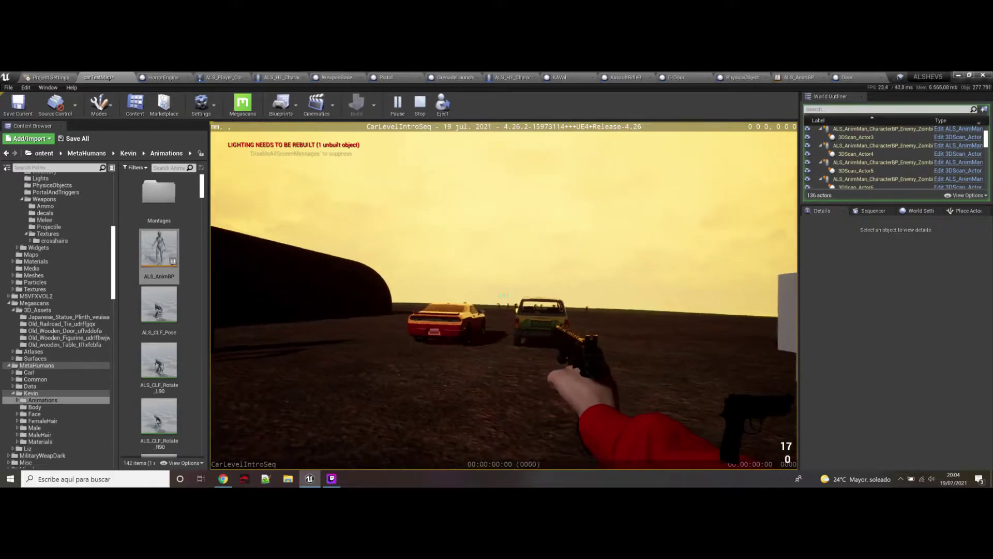
pyautogui.click(503, 296)
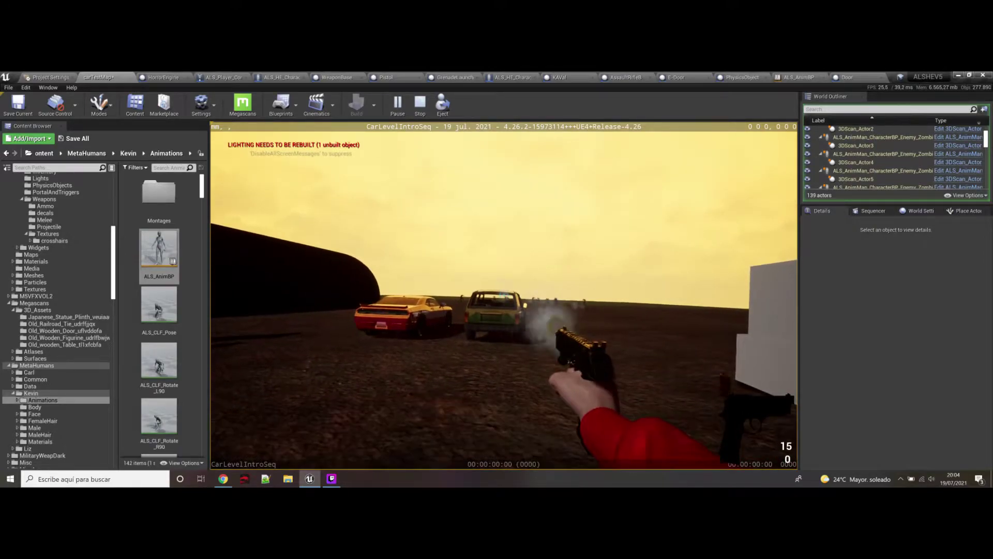
# Pick up the flashlight from the far end of the display table and equip it from the inventory.
pyautogui.press('w')
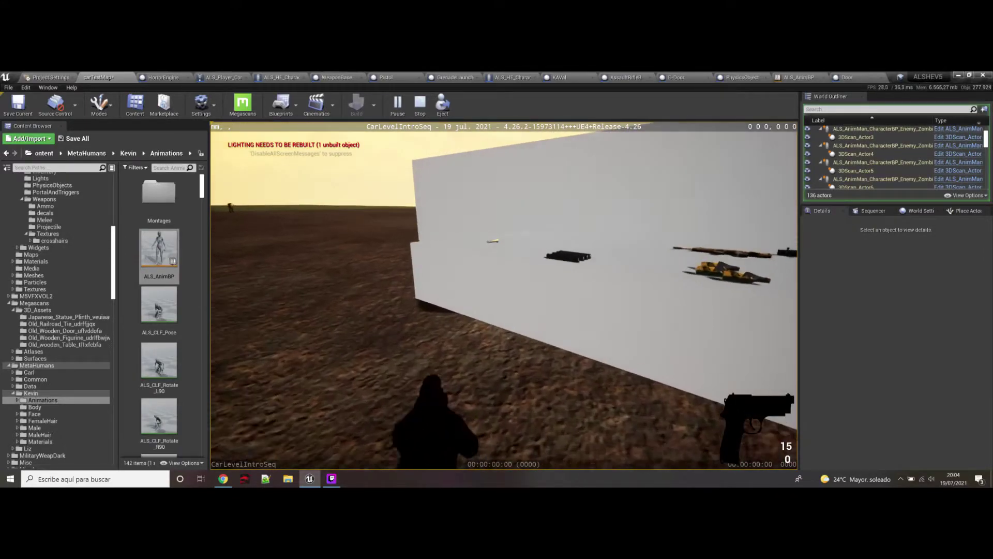
pyautogui.press('w')
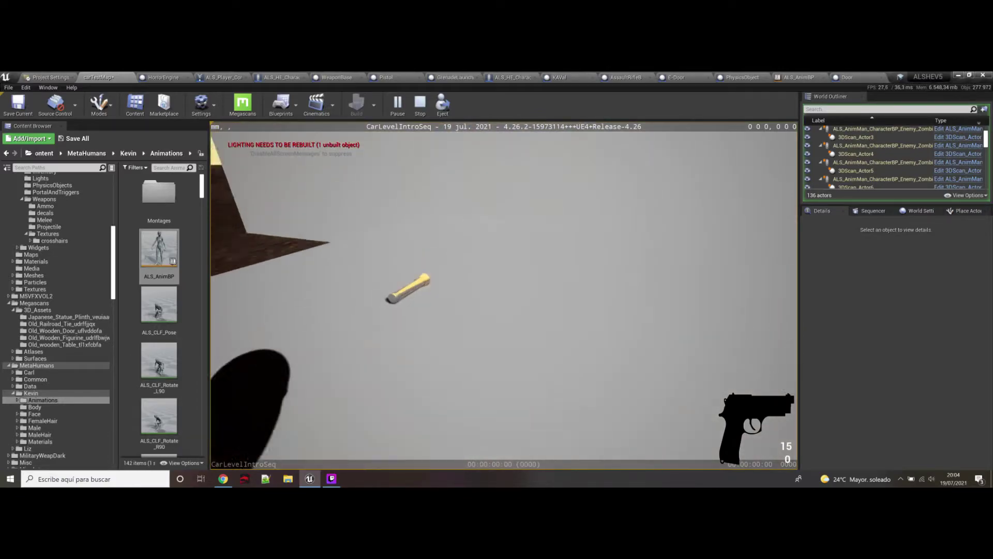
pyautogui.press('w')
pyautogui.press('e')
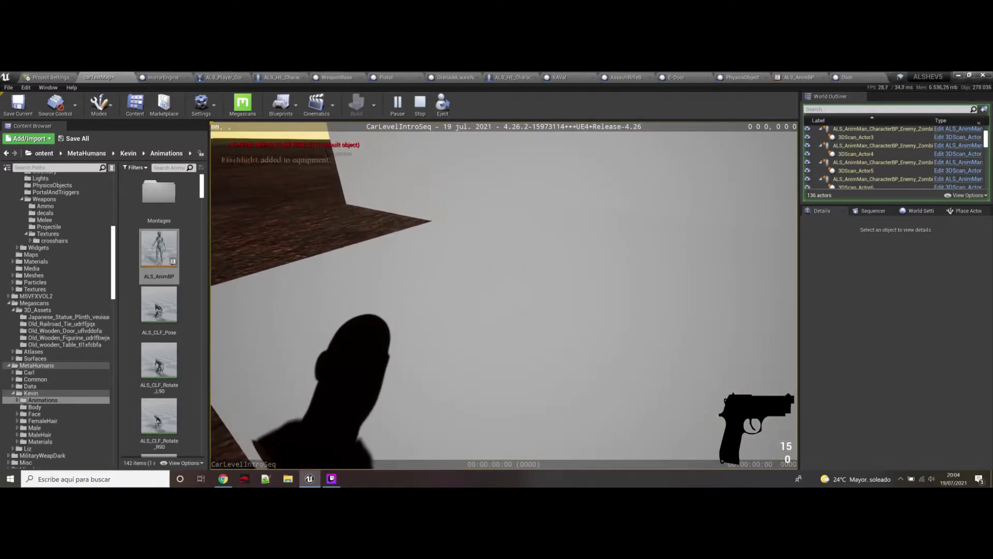
pyautogui.press('Tab')
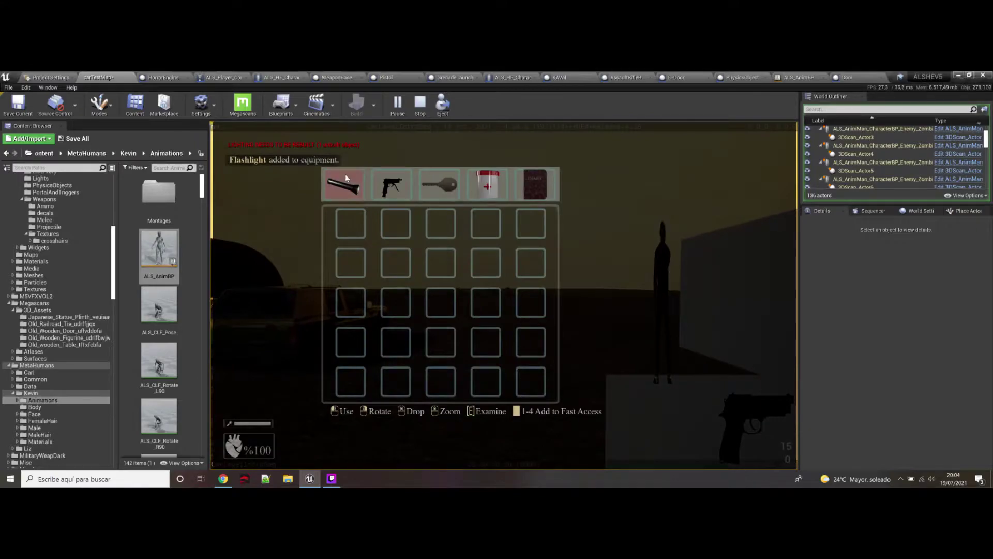
pyautogui.click(343, 222)
pyautogui.click(341, 217)
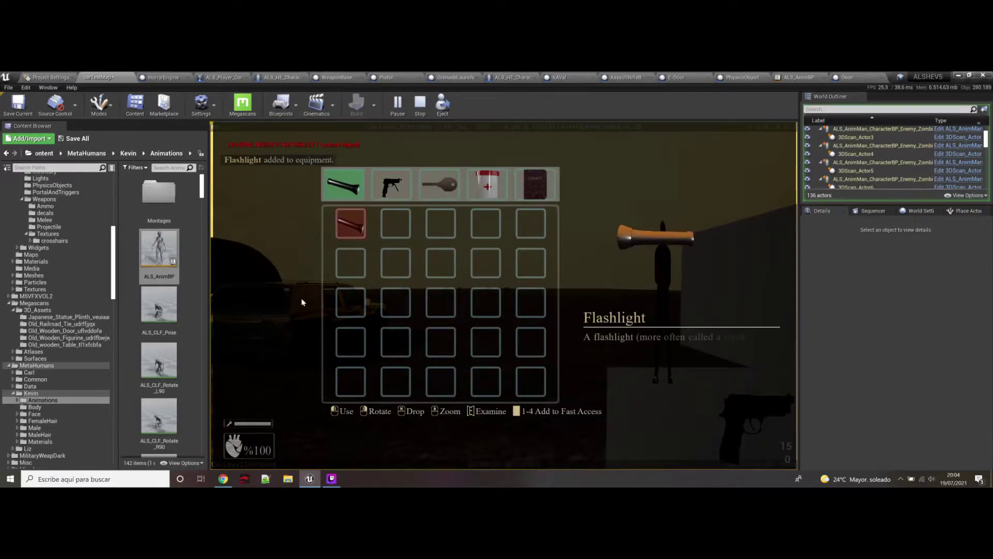
pyautogui.press('a')
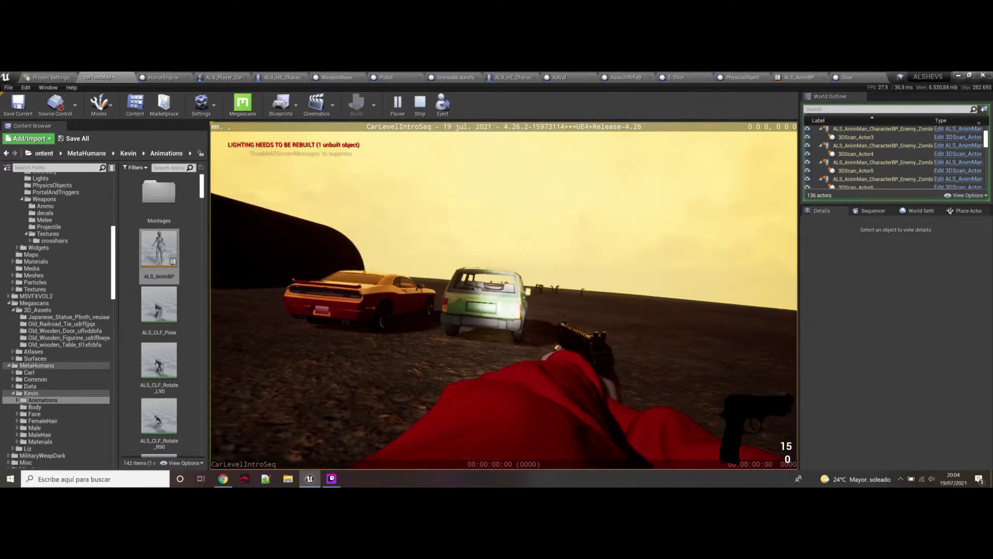
# Fire the pistol repeatedly around the parked cars with the flashlight on, and try to reload it.
pyautogui.click(504, 295)
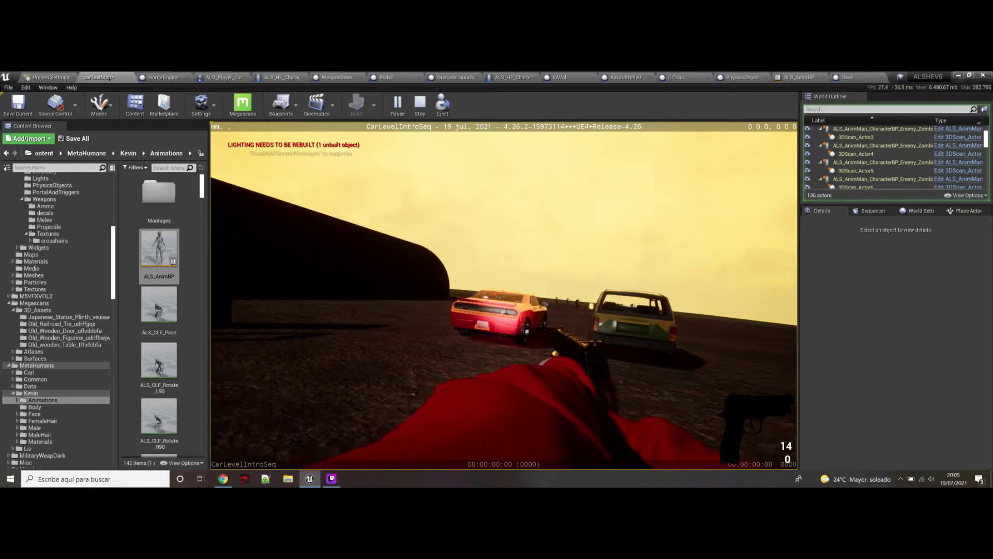
pyautogui.click(503, 296)
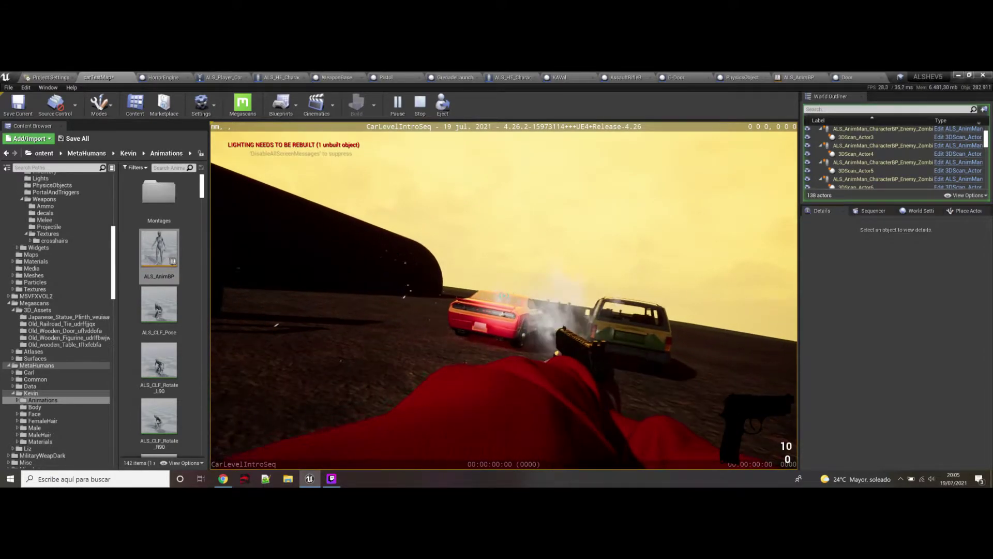
pyautogui.press('d')
pyautogui.click(504, 295)
pyautogui.click(503, 295)
pyautogui.click(504, 295)
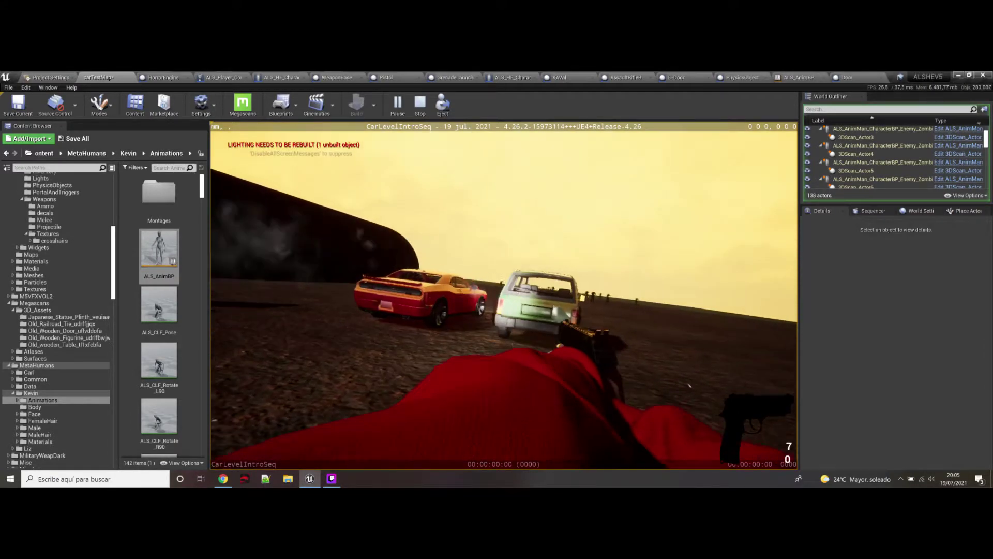
pyautogui.click(504, 296)
pyautogui.click(503, 296)
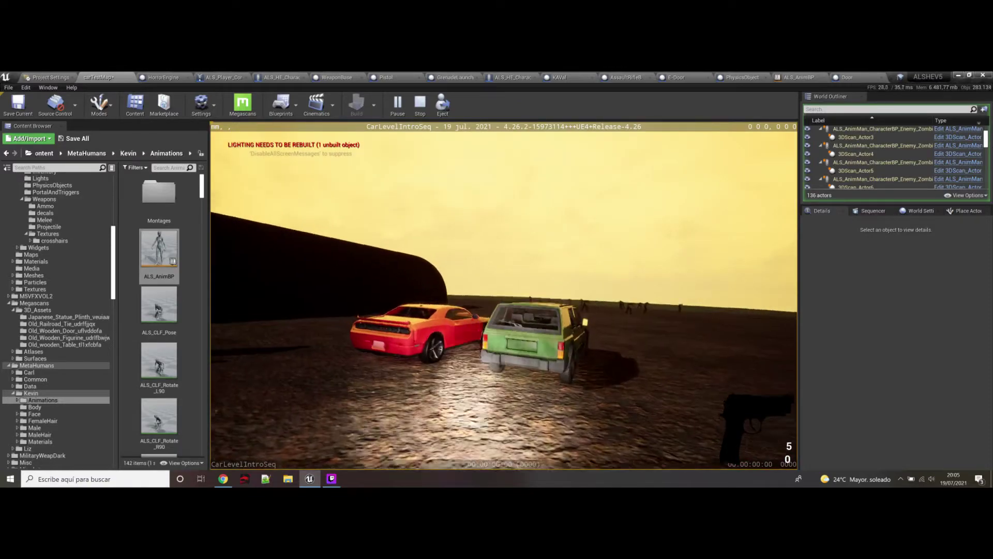
pyautogui.press('r')
# Collect the three yellow-and-black throwables and the 9MM bullet magazines from the display table.
pyautogui.press('w')
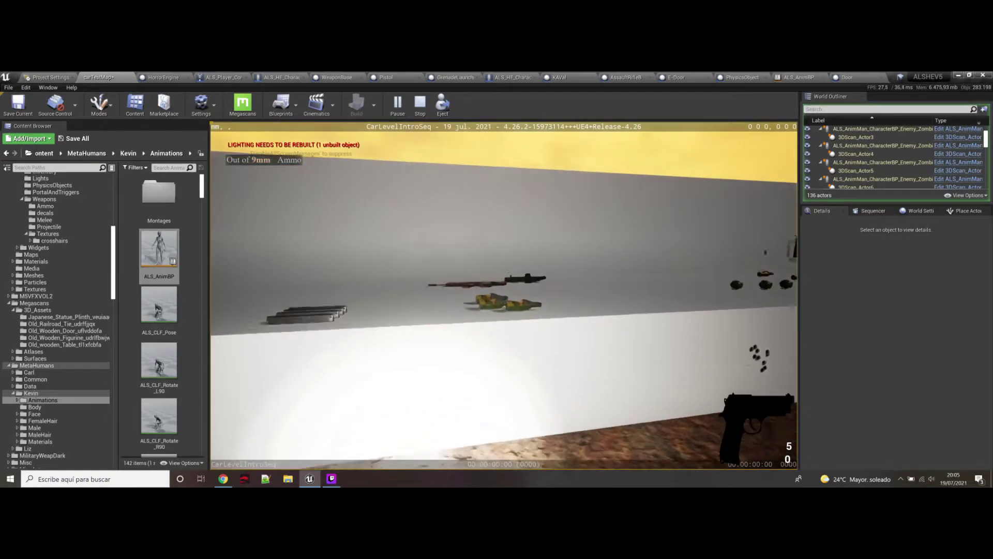
pyautogui.press('w')
pyautogui.press('x')
pyautogui.press('x')
pyautogui.press('x')
pyautogui.press('w')
pyautogui.press('s')
pyautogui.press('w')
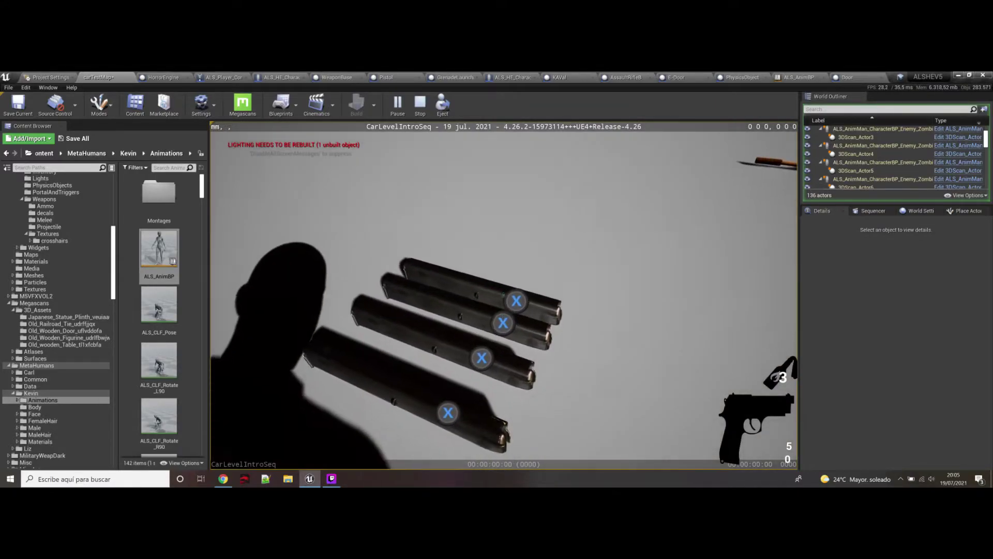
pyautogui.press('e')
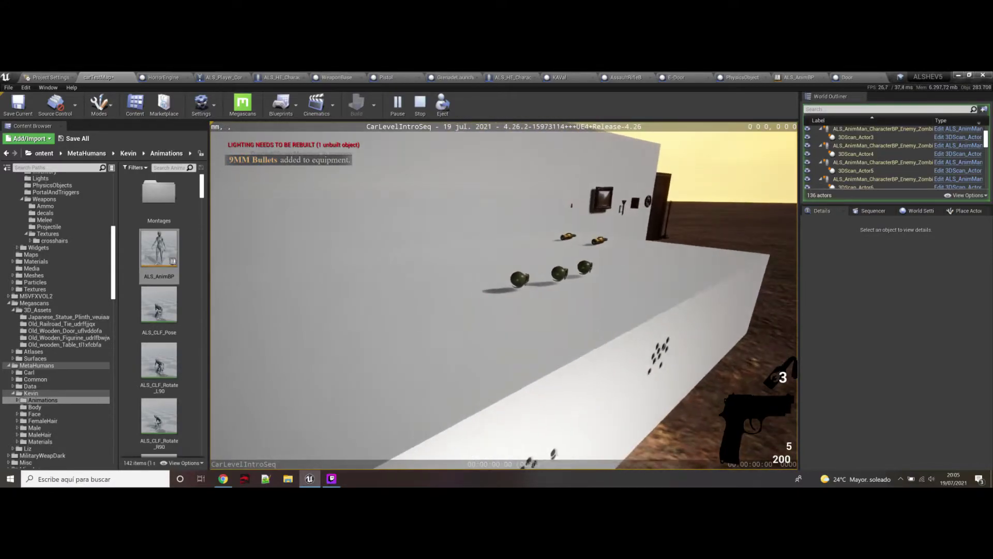
# Pick up the grenades and the assault rifle from the display table.
pyautogui.press('w')
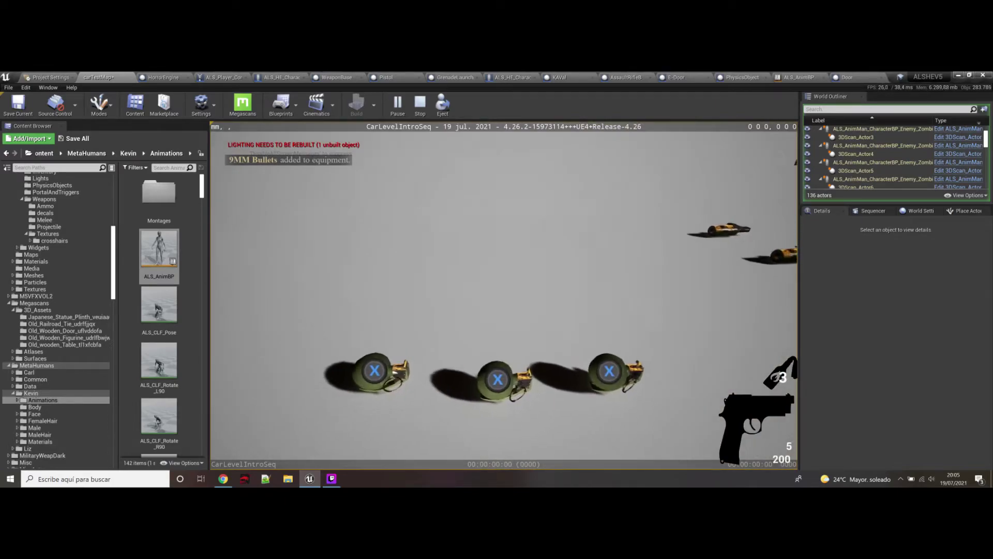
pyautogui.press('e')
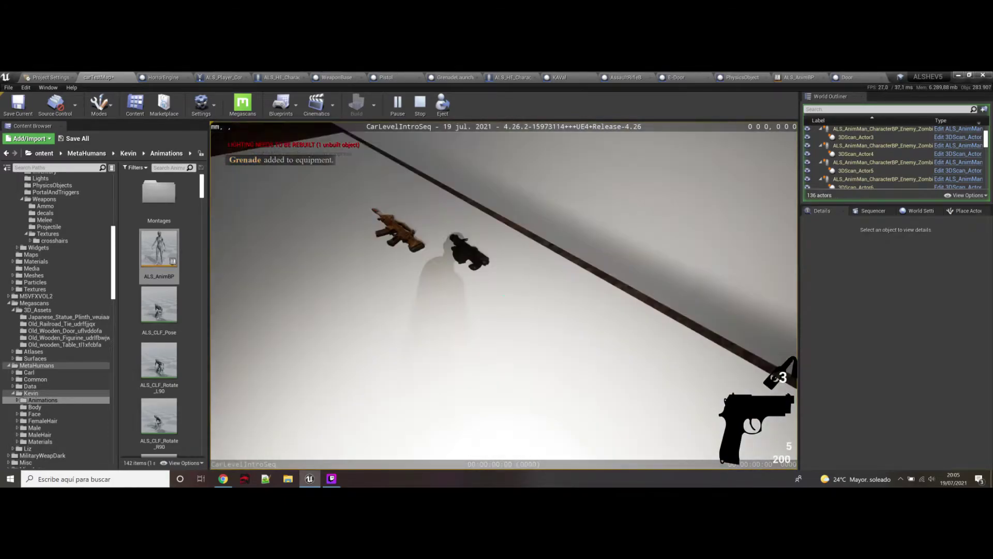
pyautogui.press('w')
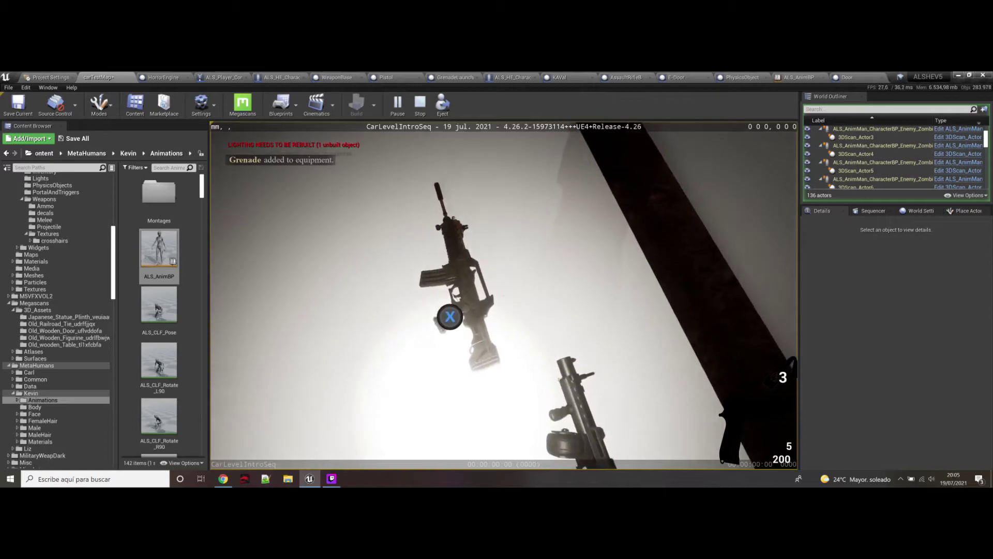
pyautogui.press('e')
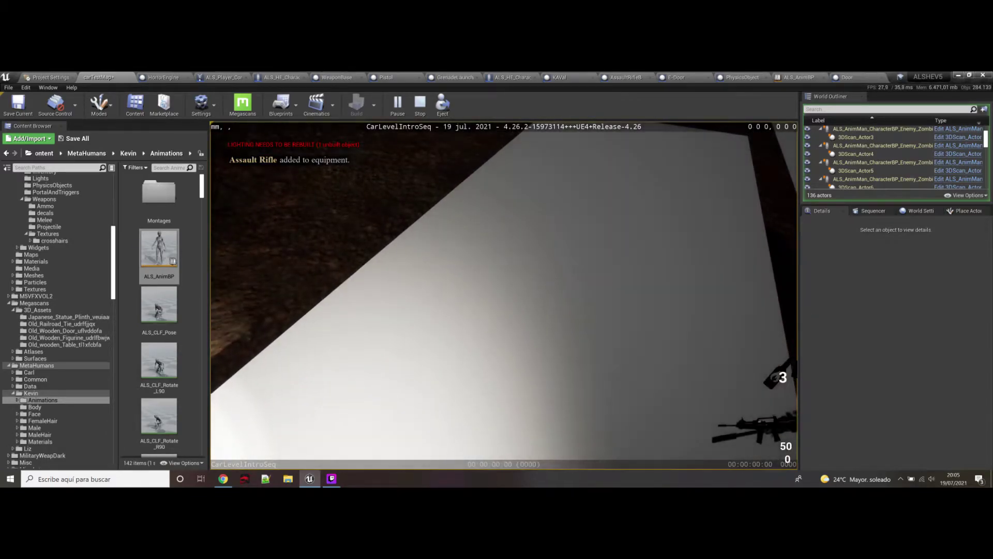
# Aim the assault rifle in first-person view and fire sustained bursts at the parked vehicles to blow them up.
pyautogui.scroll(-1, 504, 295)
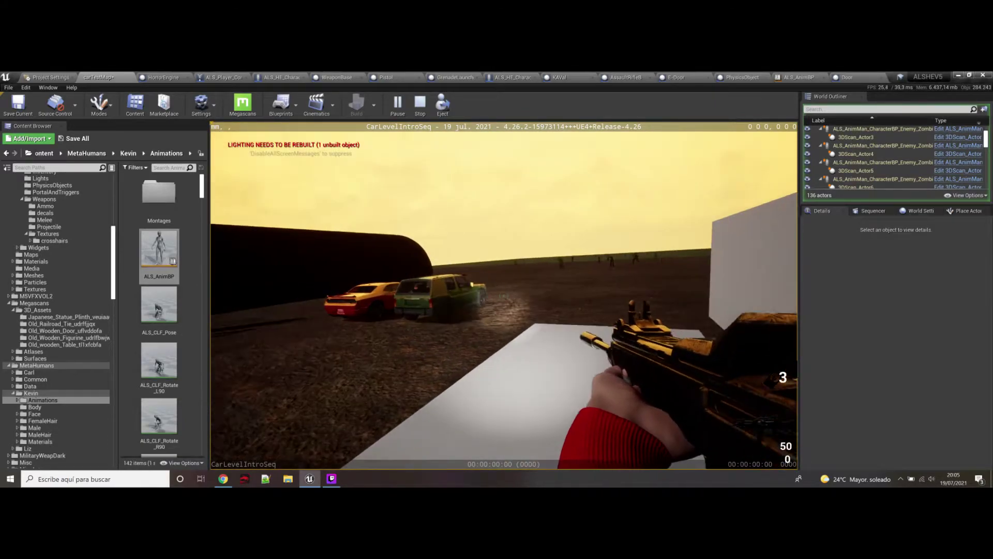
pyautogui.click(504, 296)
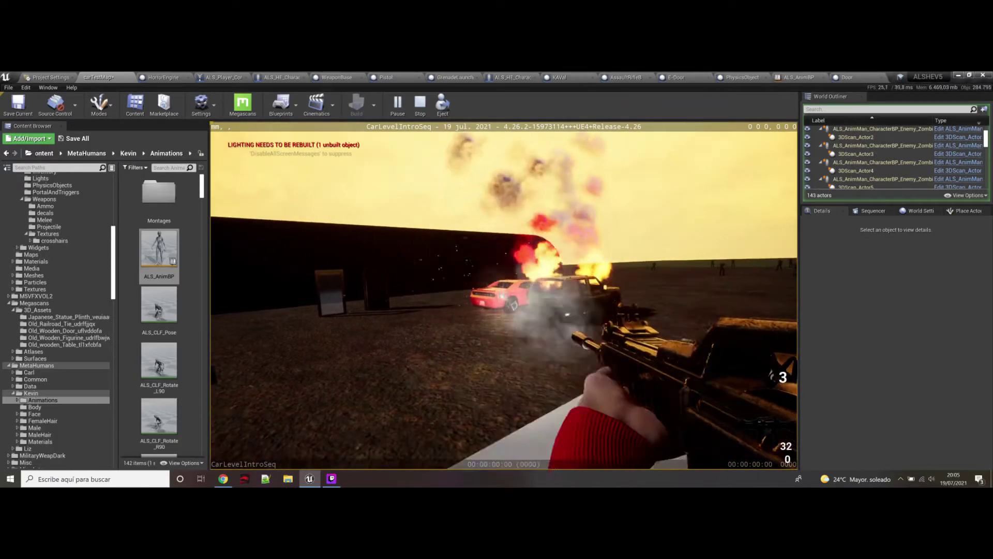
pyautogui.moveTo(504, 295); pyautogui.dragTo(504, 295)
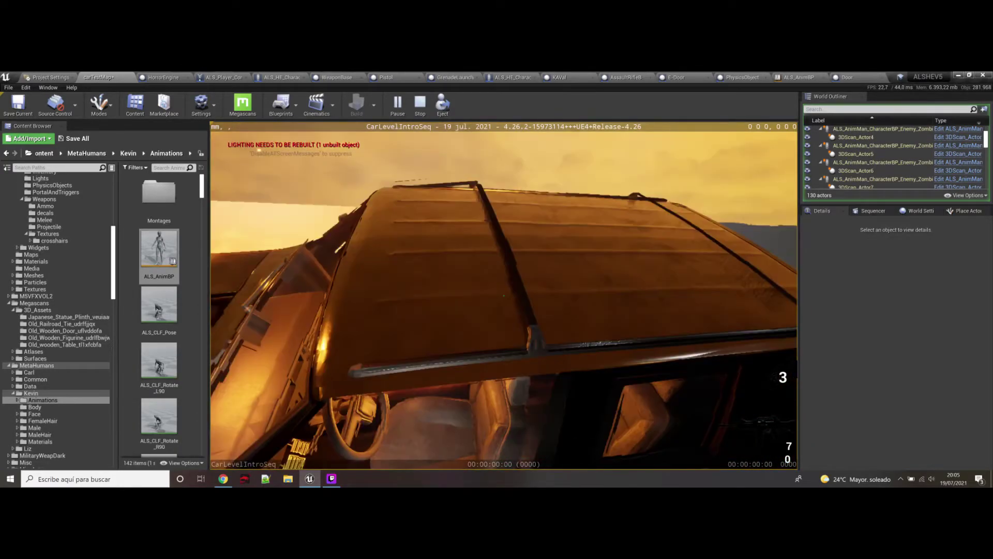
# Leave the car roof, switch to the grenade launcher and fire two grenades across the field in first-person view.
pyautogui.press('w')
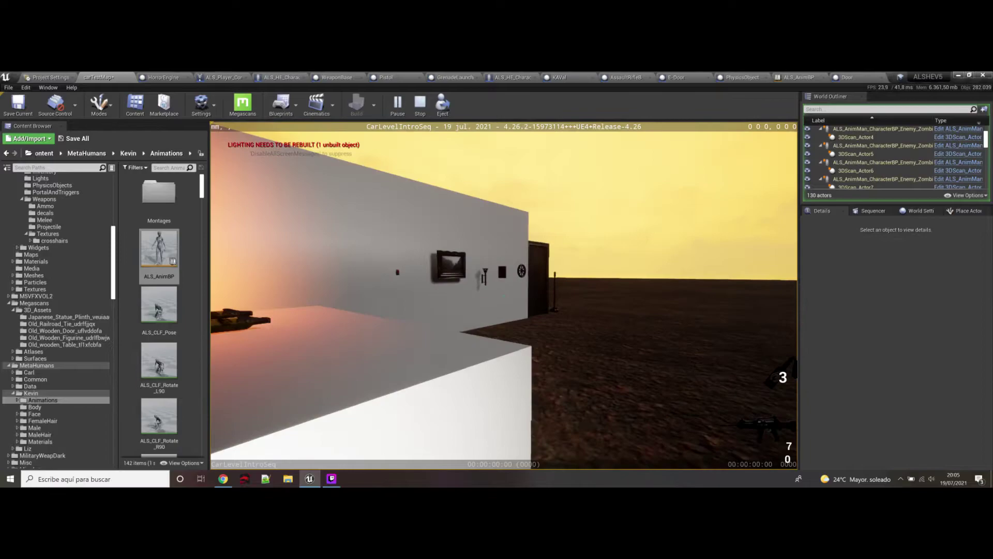
pyautogui.press('w')
pyautogui.scroll(-1, 504, 295)
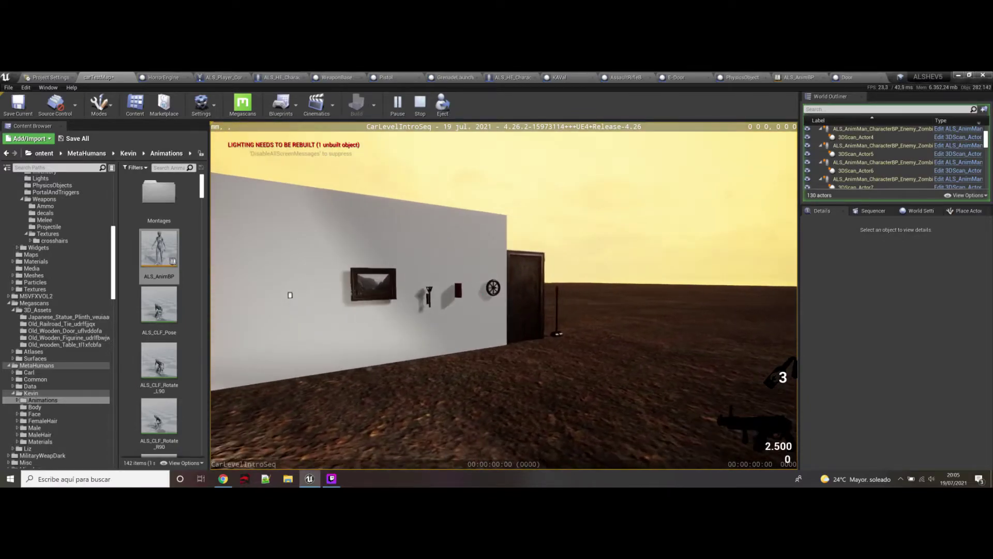
pyautogui.scroll(-1, 504, 295)
pyautogui.scroll(1, 504, 295)
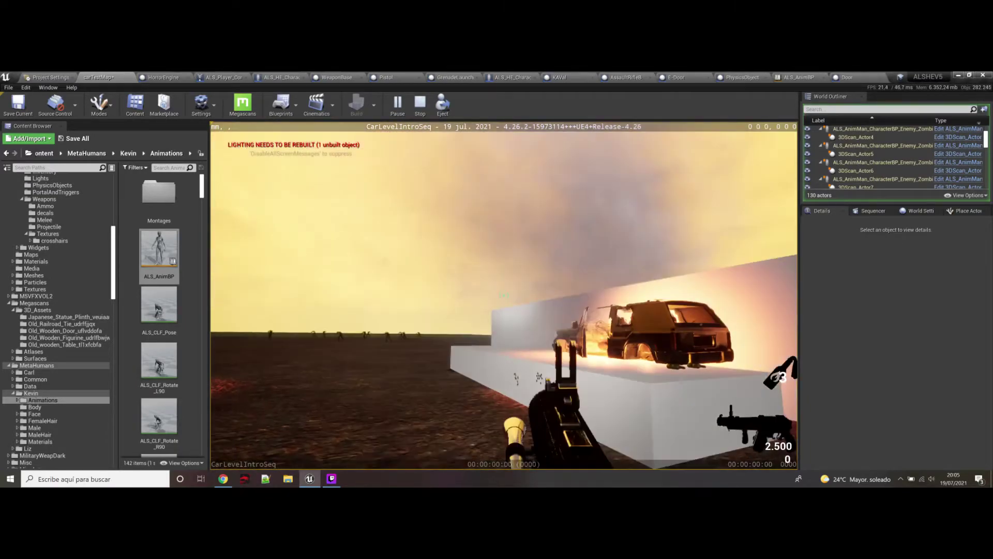
pyautogui.click(503, 294)
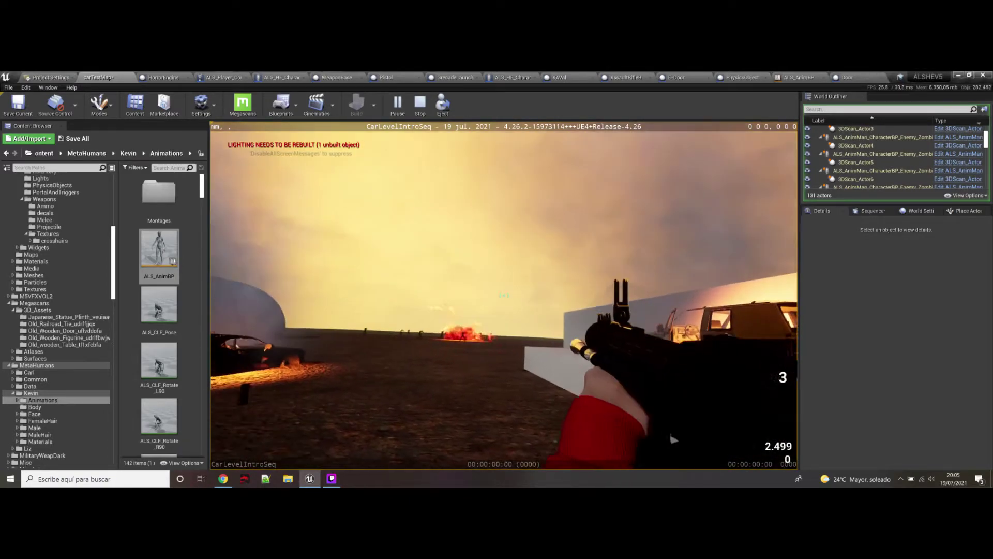
pyautogui.click(504, 295)
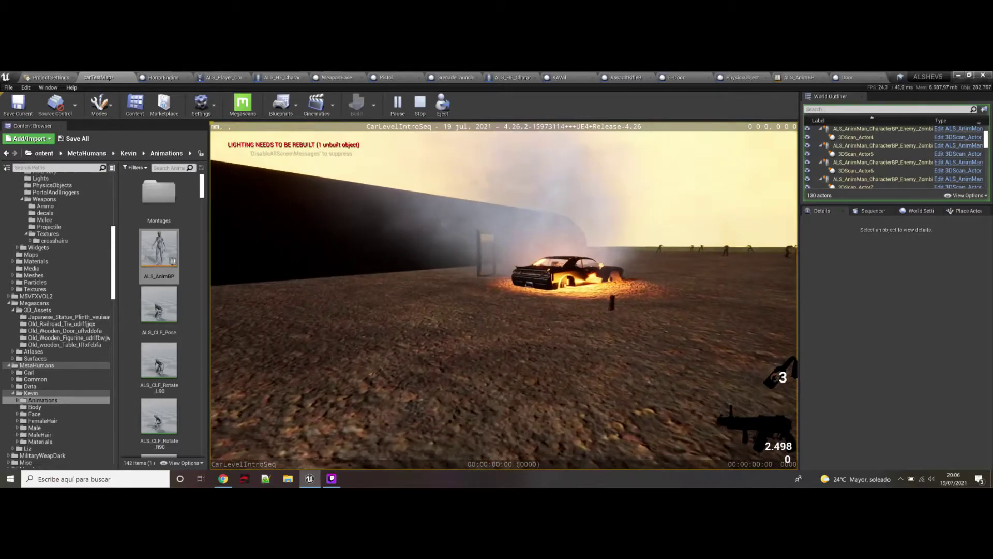
# Switch to third-person view, equip the pistol, walk to the burning car and put the weapon away.
pyautogui.press('c')
pyautogui.press('w')
pyautogui.press('1')
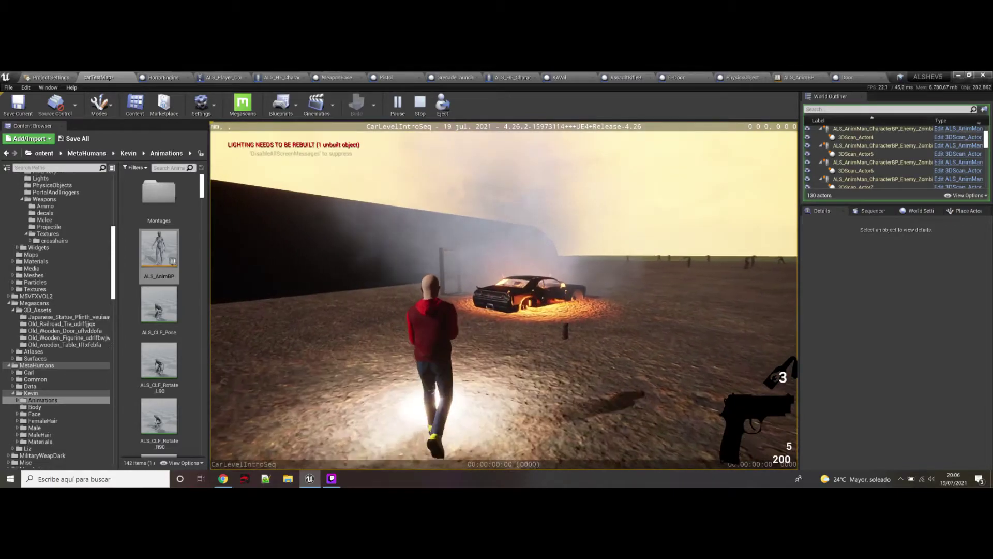
pyautogui.scroll(-3, 504, 296)
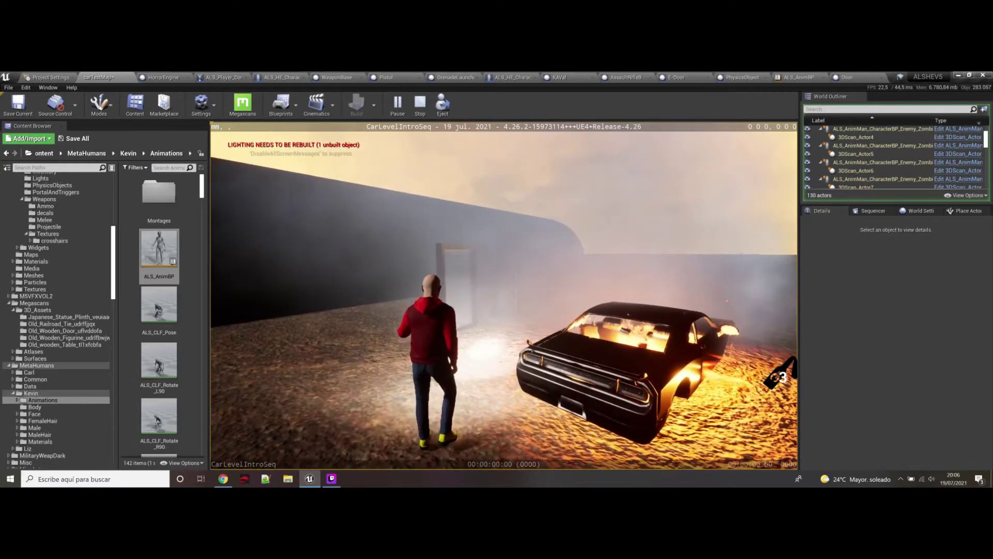
# Use the flashlight from the inventory to turn it off, and return to the game.
pyautogui.press('Tab')
pyautogui.rightClick(345, 221)
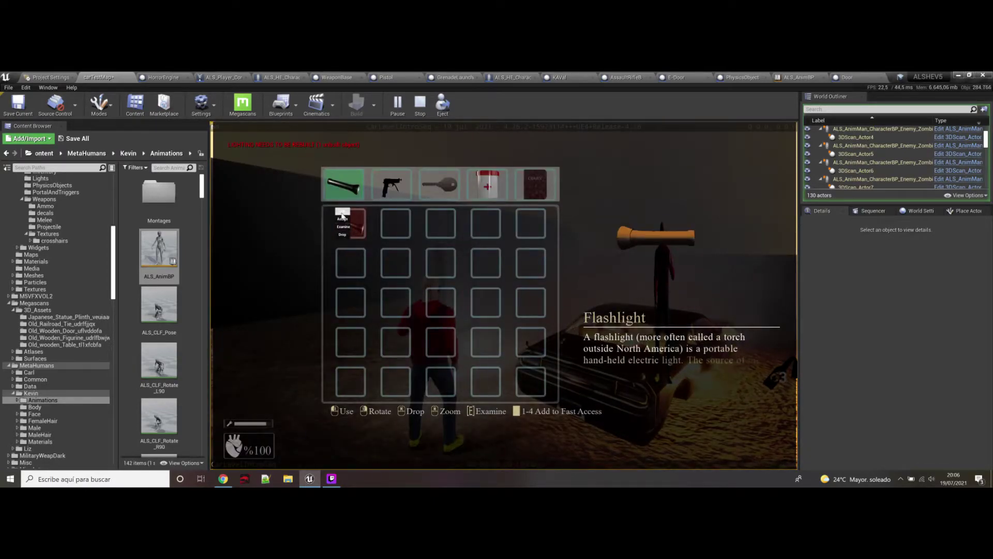
pyautogui.click(341, 214)
pyautogui.press('Tab')
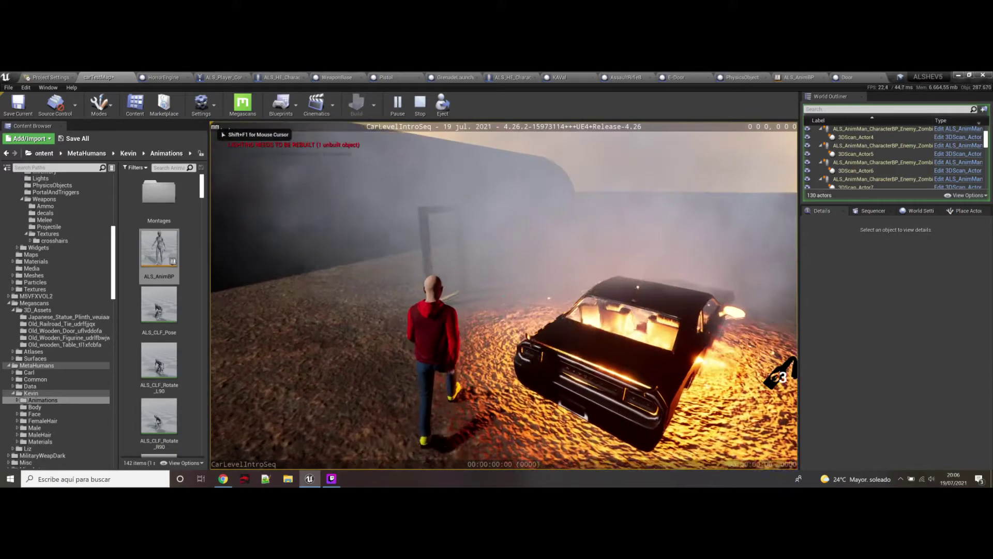
# Walk the character to the closed door beside the burning car and open it.
pyautogui.press('w')
pyautogui.press('w')
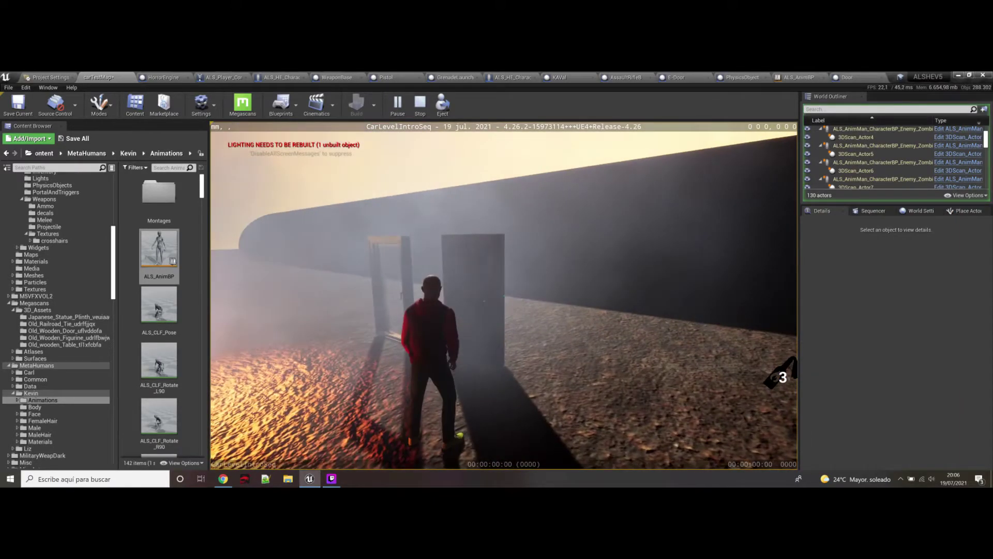
pyautogui.press('w')
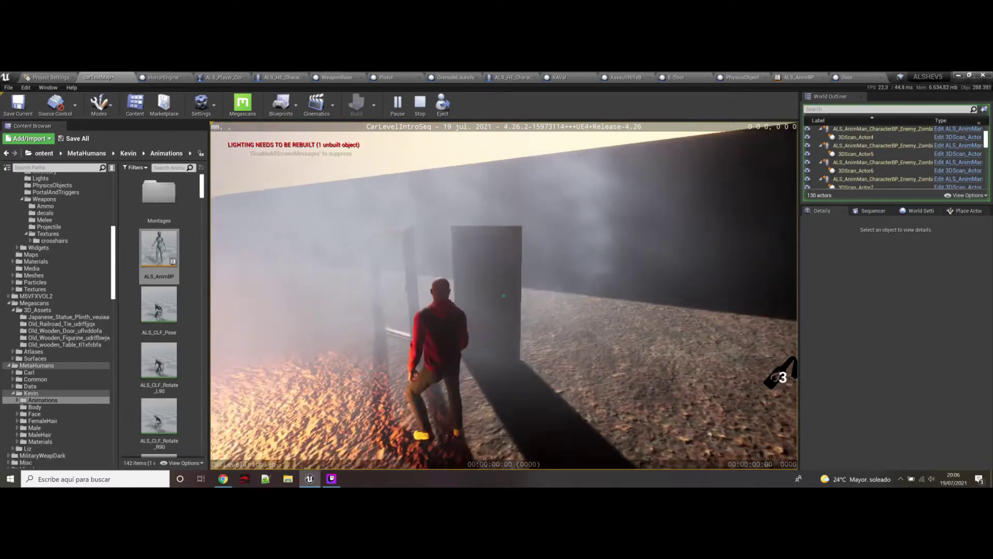
pyautogui.press('w')
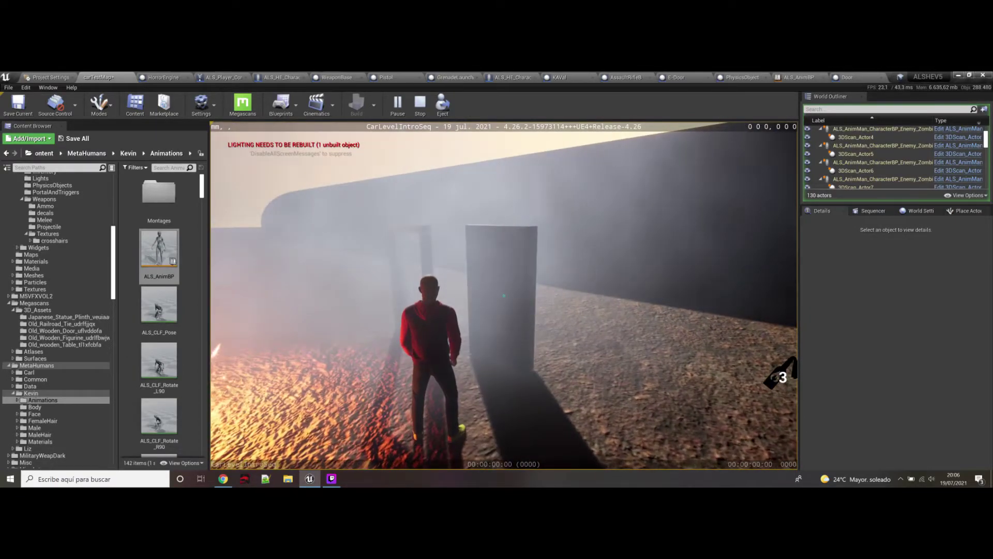
pyautogui.press('w')
pyautogui.press('s')
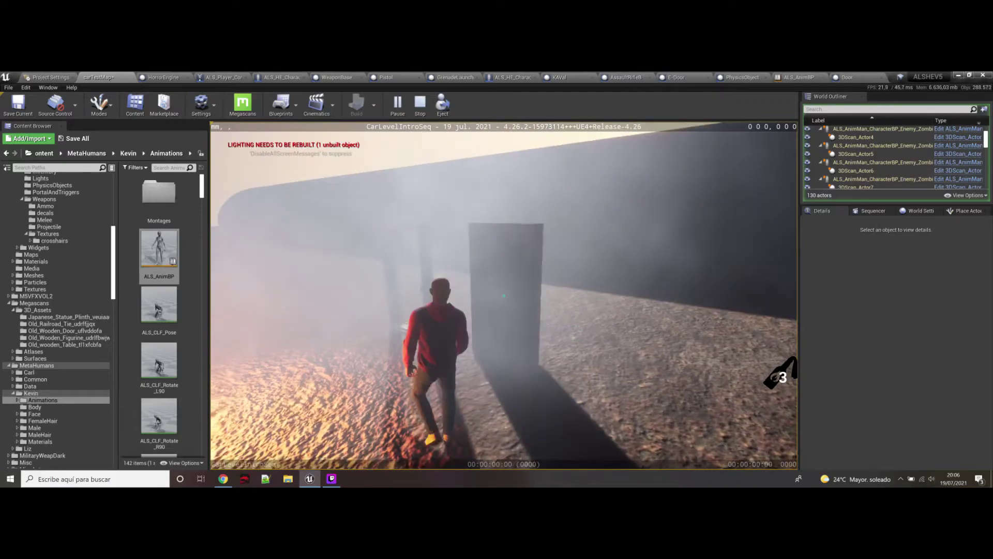
pyautogui.press('w')
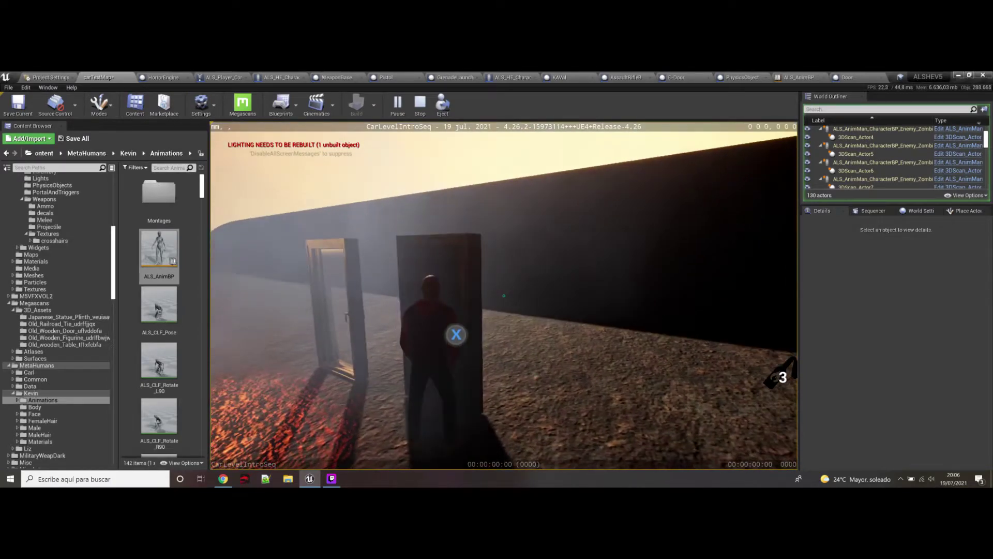
pyautogui.press('x')
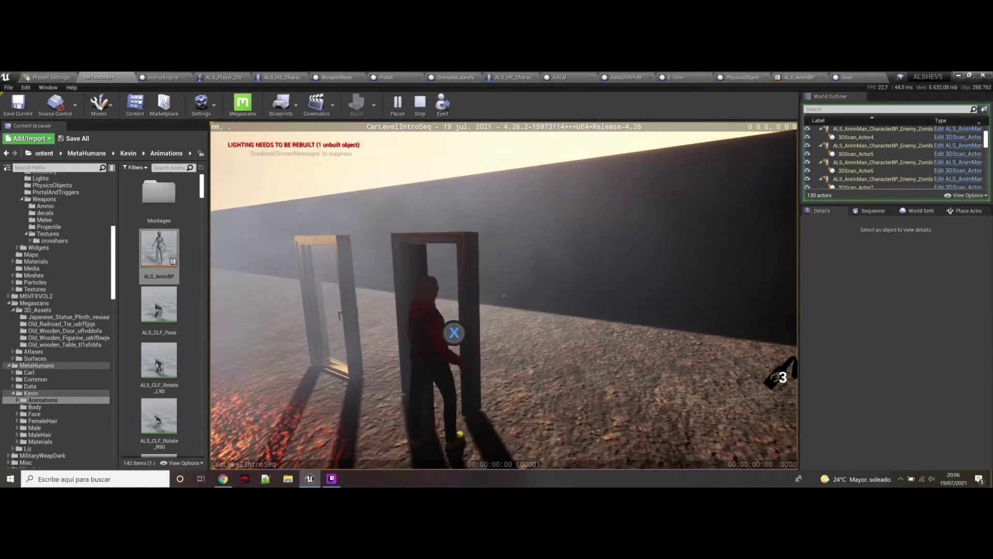
# Walk the character through the smoke around the door frames near the burning car.
pyautogui.press('w')
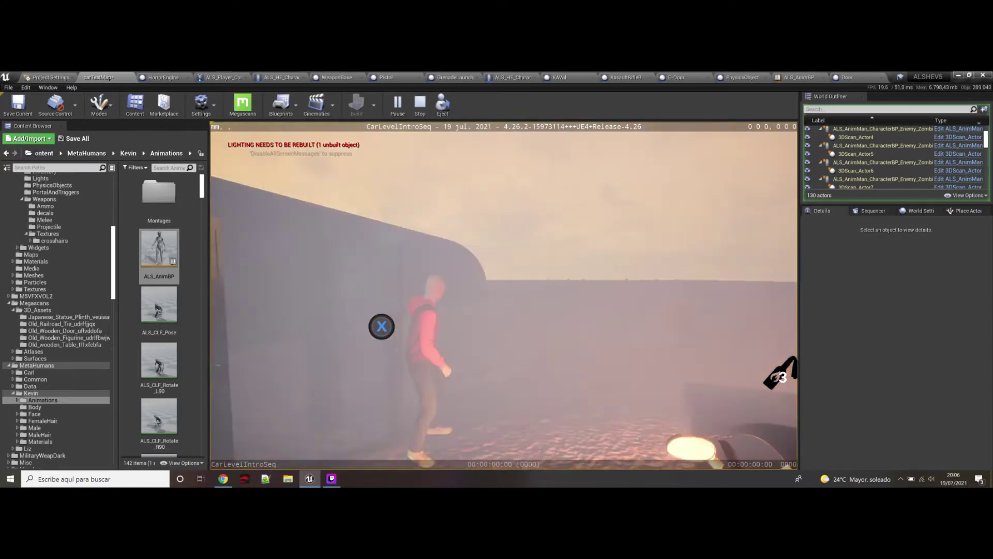
pyautogui.press('w')
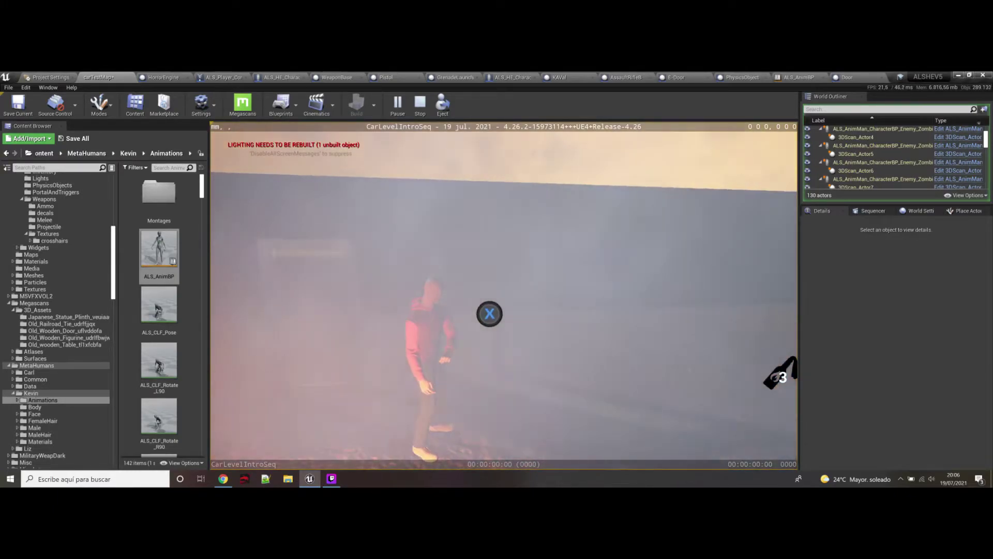
pyautogui.press('w')
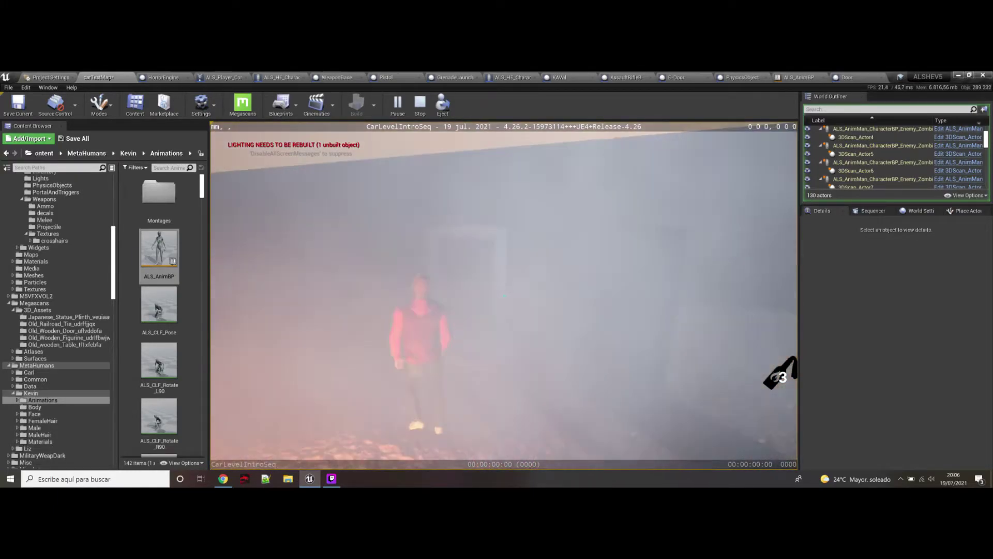
pyautogui.press('w')
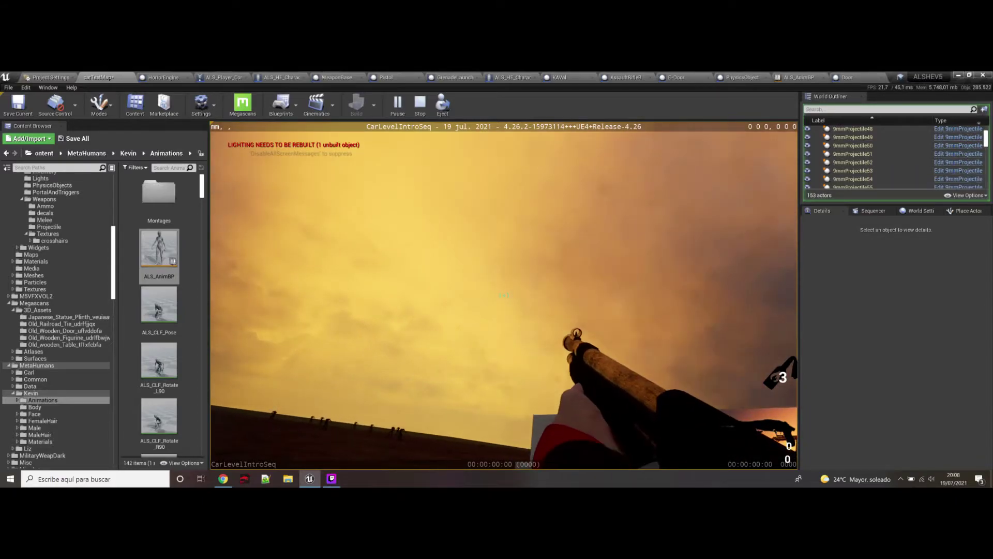
# Walk around near the burning car in first-person view with the weapon put away, and end the play session.
pyautogui.press('a')
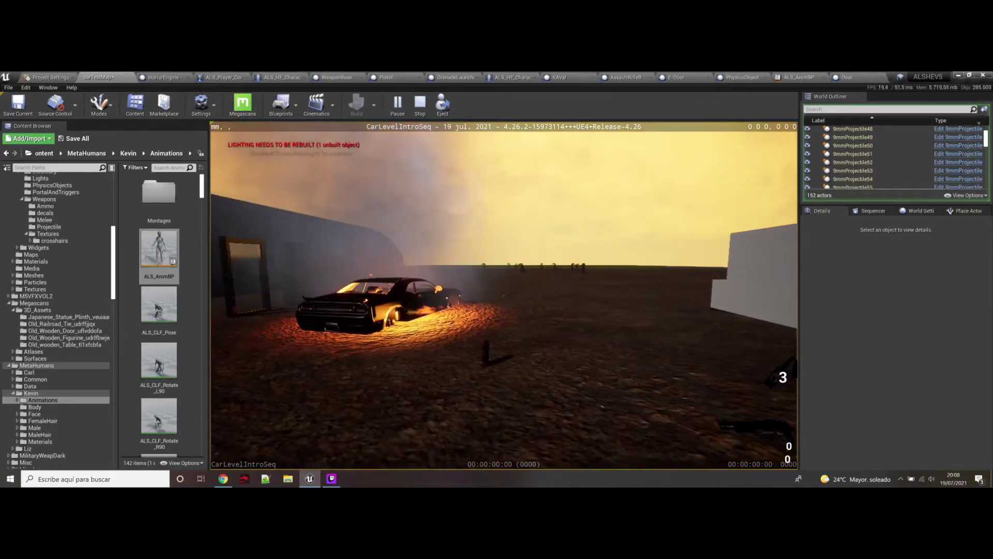
pyautogui.press('w')
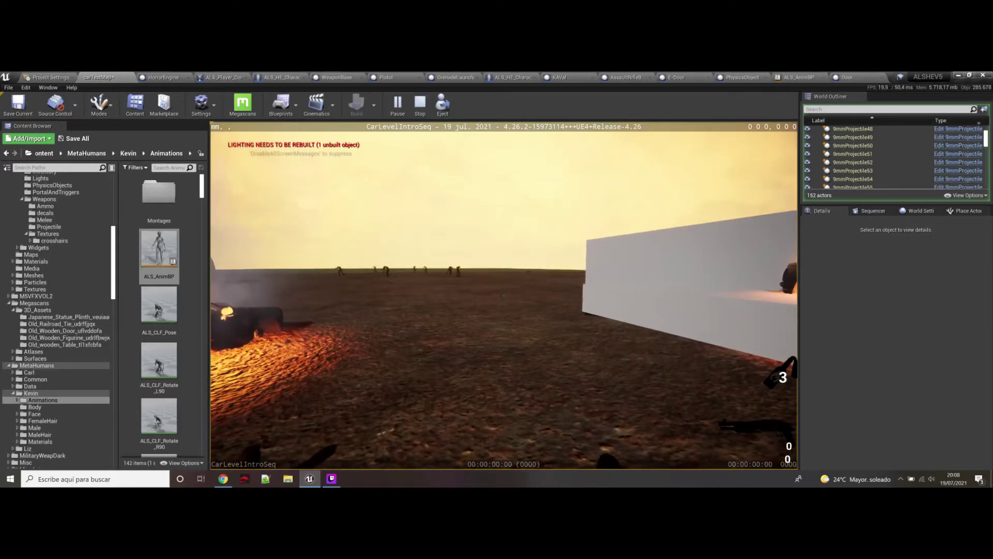
pyautogui.press('a')
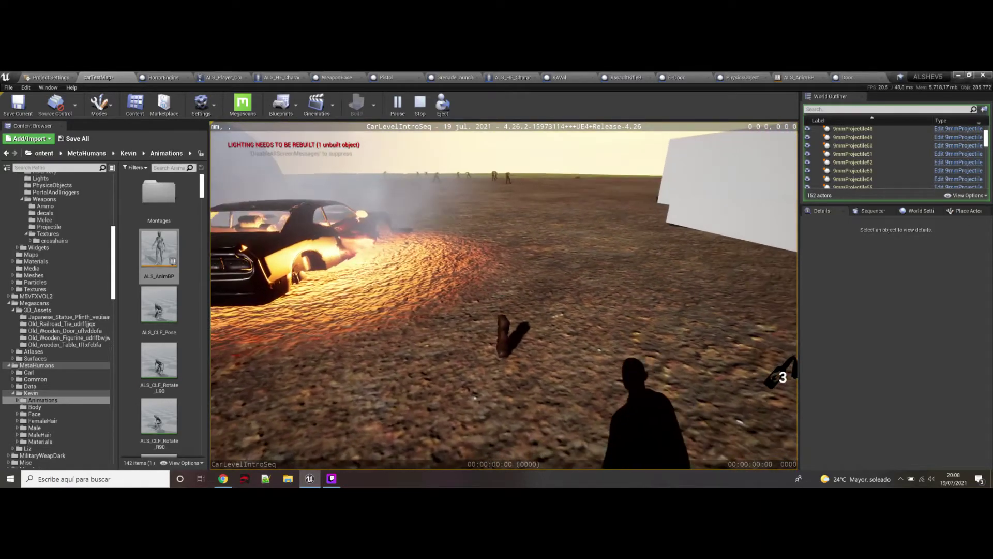
pyautogui.press('w')
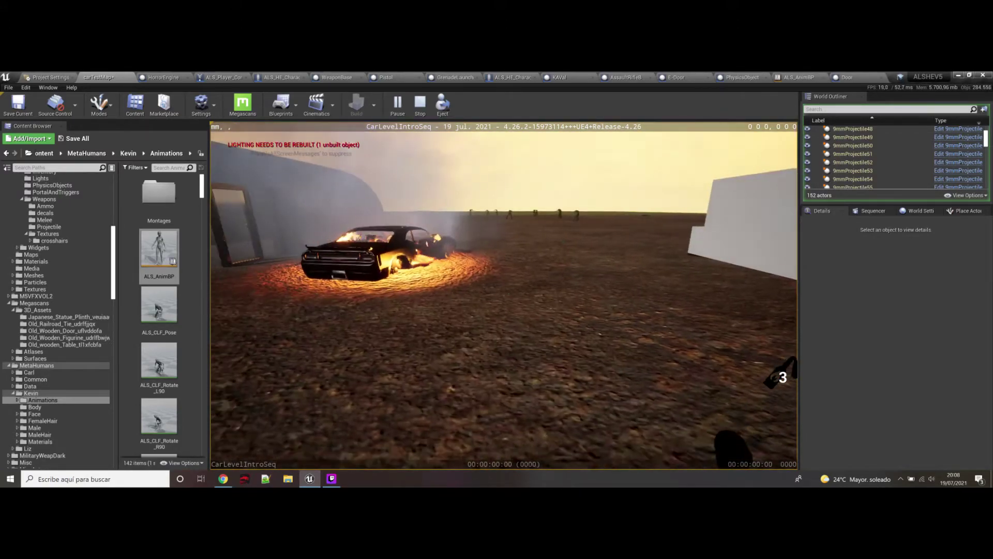
pyautogui.press('Escape')
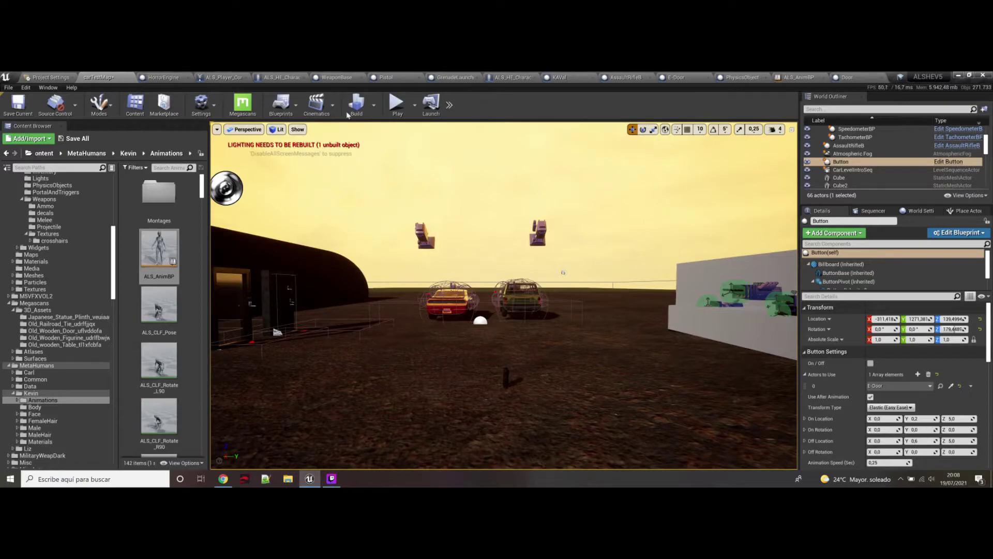
# Examine the FPCamera component's placement in the viewports of the ALS_HE_CharacterBP and ALS_HE_CharacterBP_Metahuman_Kevin blueprints.
pyautogui.click(293, 78)
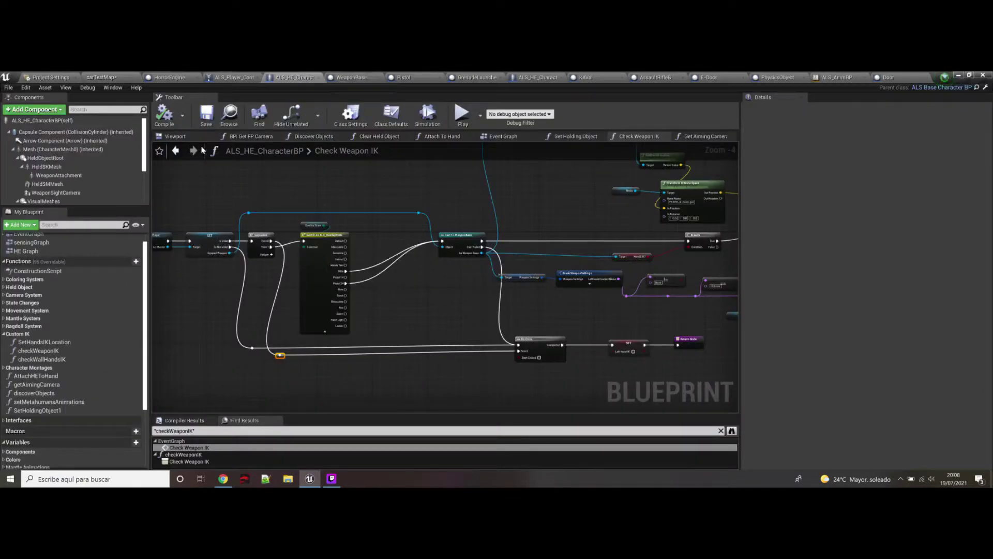
pyautogui.click(175, 136)
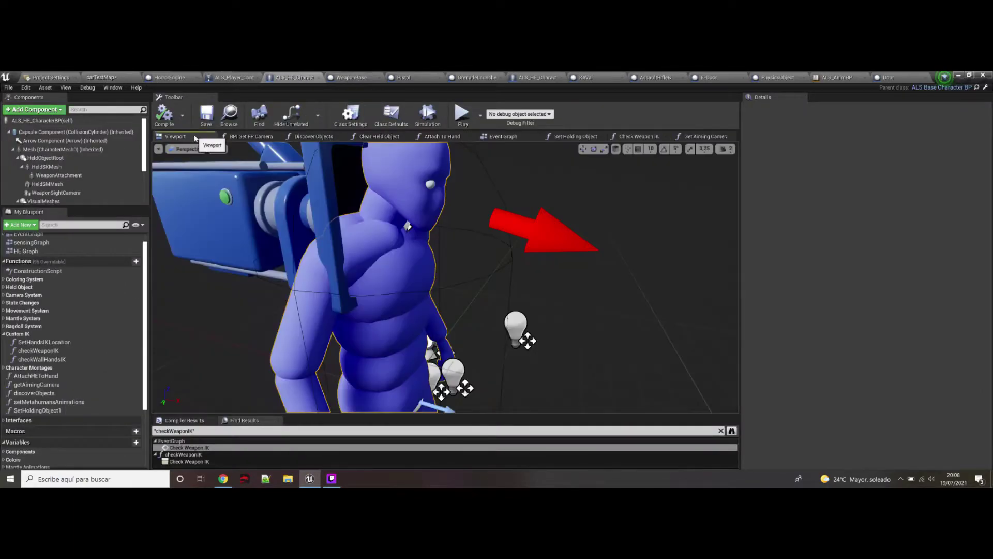
pyautogui.click(549, 226)
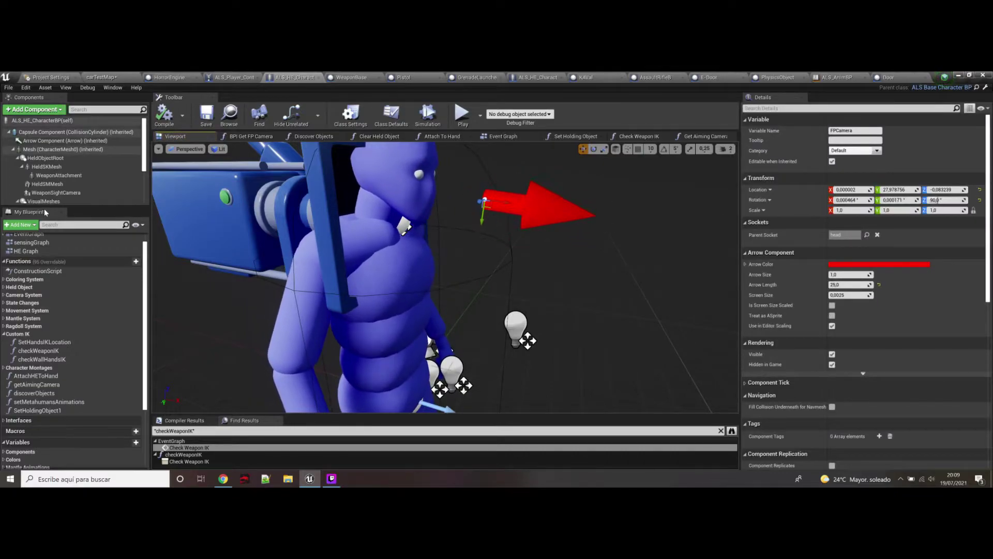
pyautogui.scroll(-3, 63, 166)
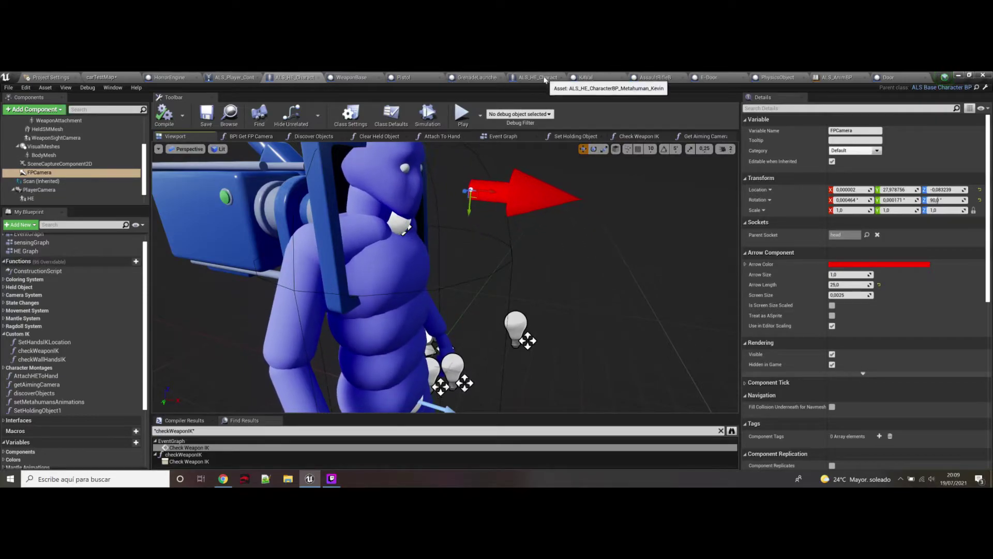
pyautogui.click(538, 78)
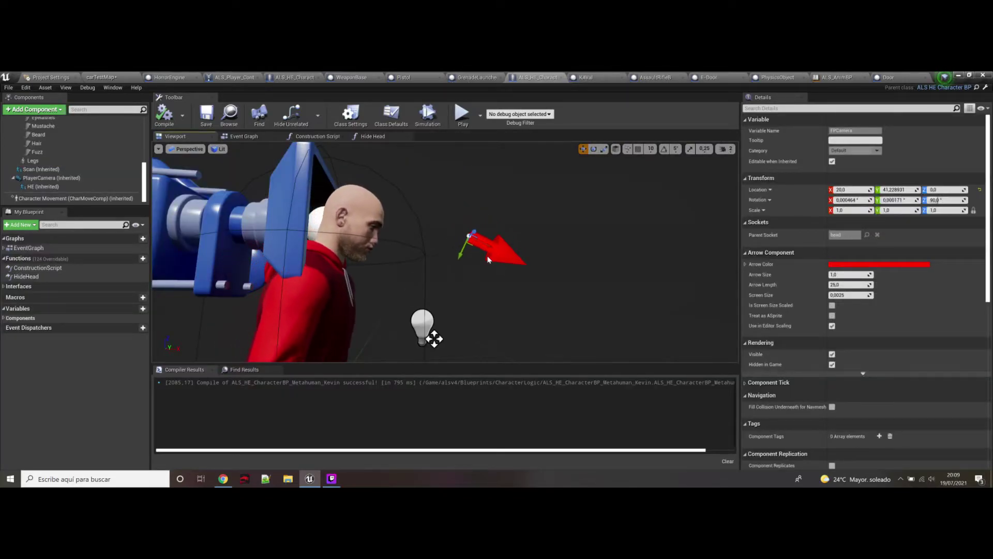
pyautogui.moveTo(491, 264); pyautogui.dragTo(424, 246, button='right')
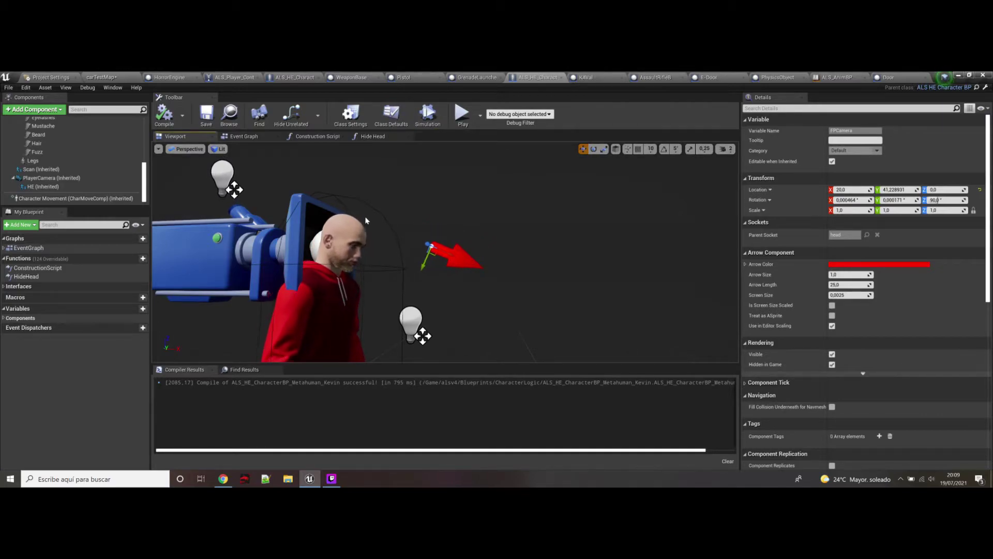
# Filter the Face component's details by "tag" to examine its ironsightHide component tag, and open the Hide Head function graph.
pyautogui.scroll(3, 56, 160)
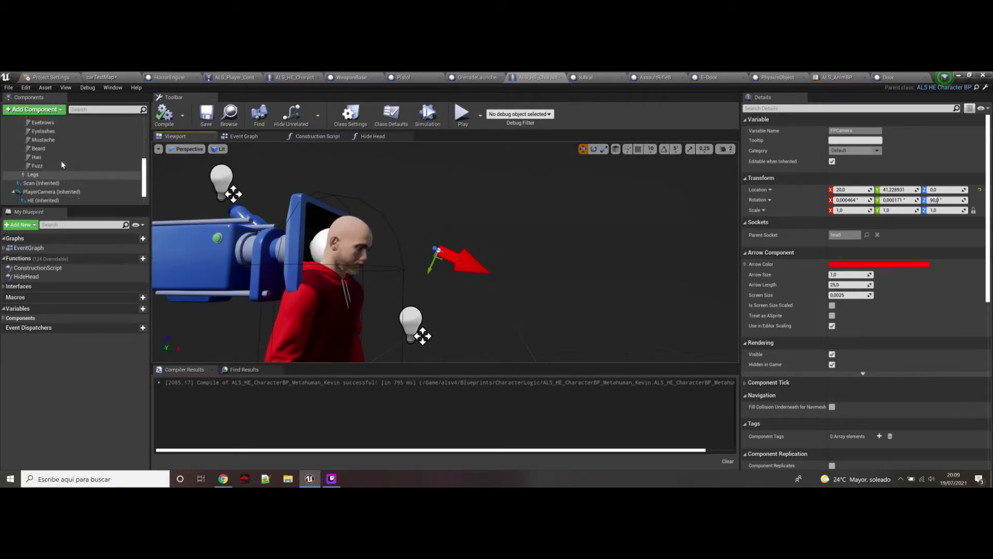
pyautogui.click(39, 157)
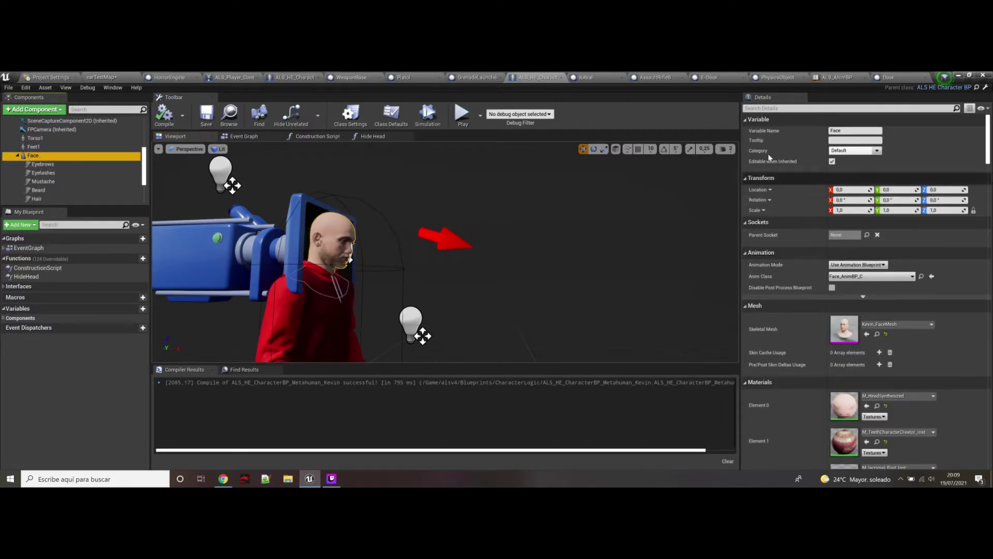
pyautogui.click(844, 109)
pyautogui.write('tag')
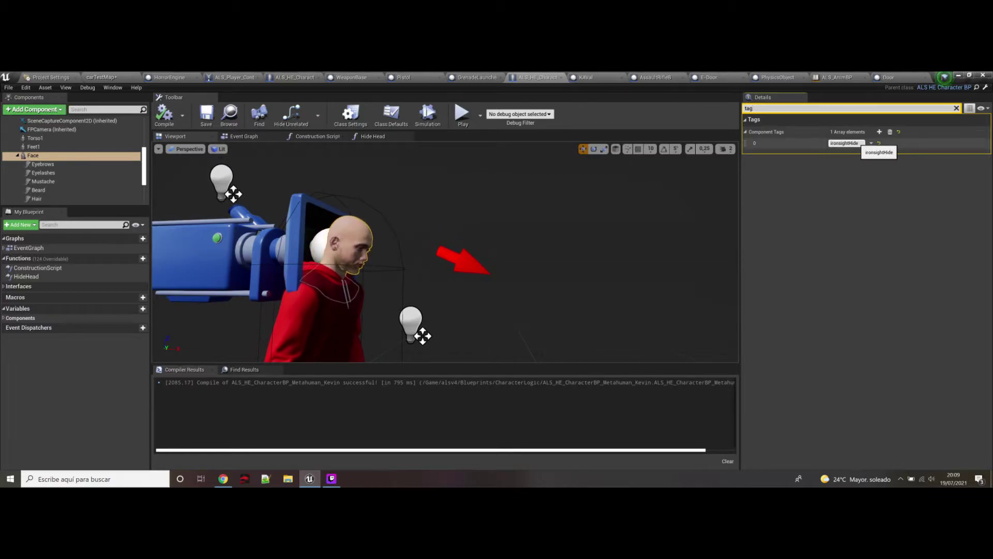
pyautogui.click(830, 143)
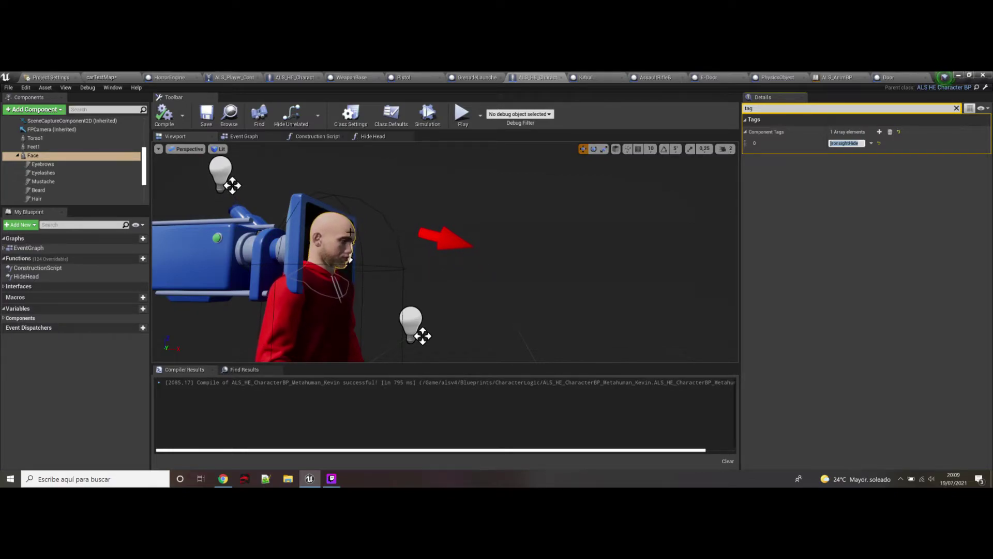
pyautogui.click(373, 136)
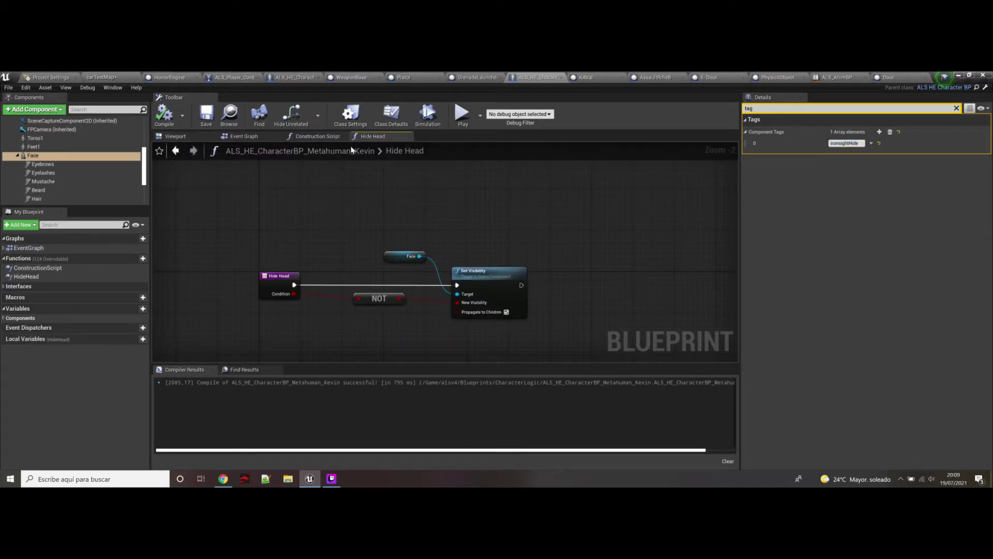
# Open the ALS_Base_CharacterBP blueprint from the CharacterLogic folder under alsv4 Blueprints.
pyautogui.click(318, 138)
pyautogui.click(246, 137)
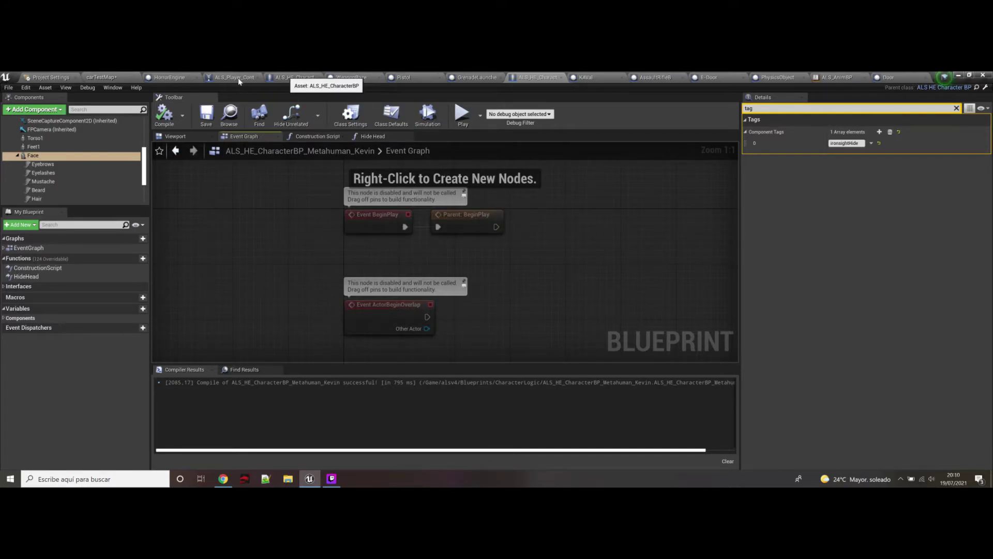
pyautogui.click(115, 75)
pyautogui.scroll(10, 39, 260)
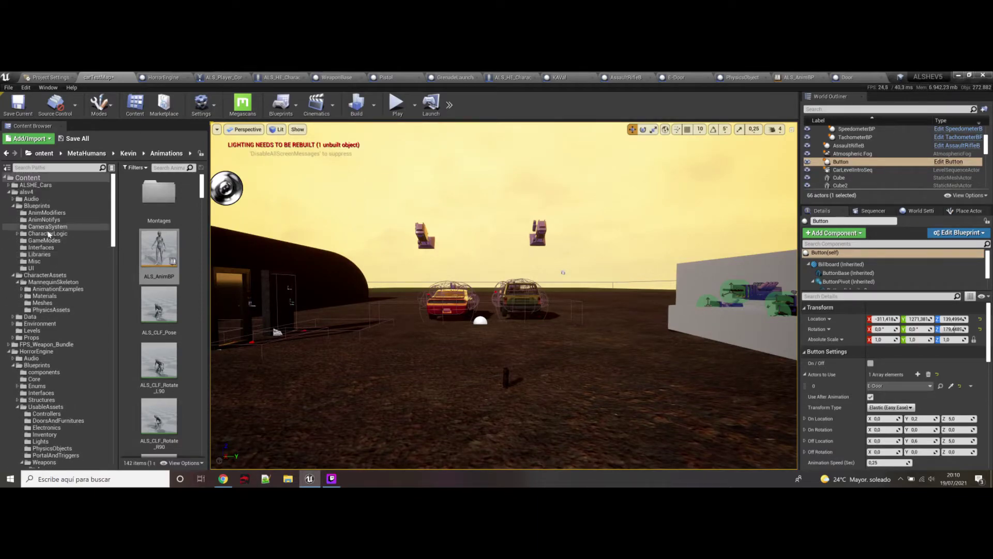
pyautogui.click(47, 233)
pyautogui.scroll(-3, 170, 311)
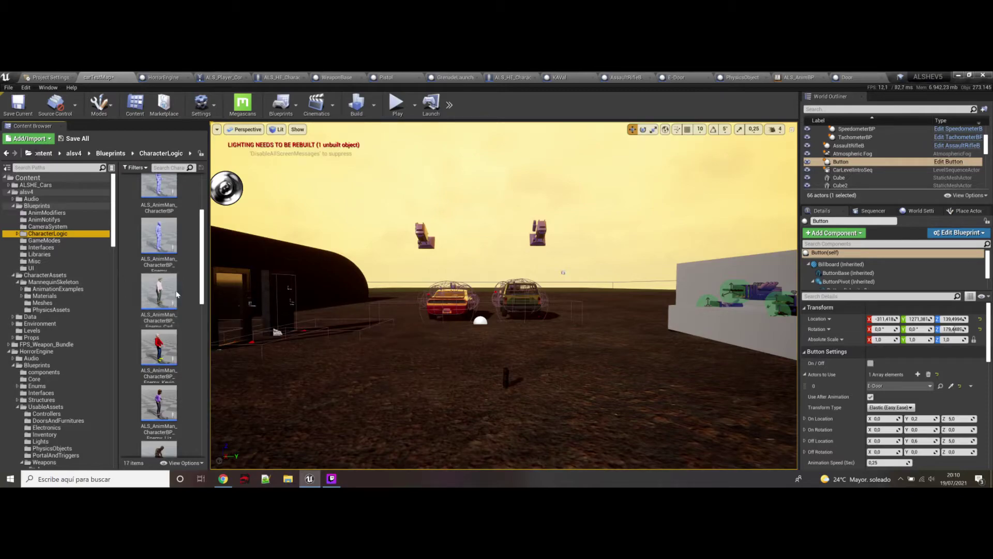
pyautogui.scroll(1, 175, 279)
pyautogui.scroll(1, 169, 249)
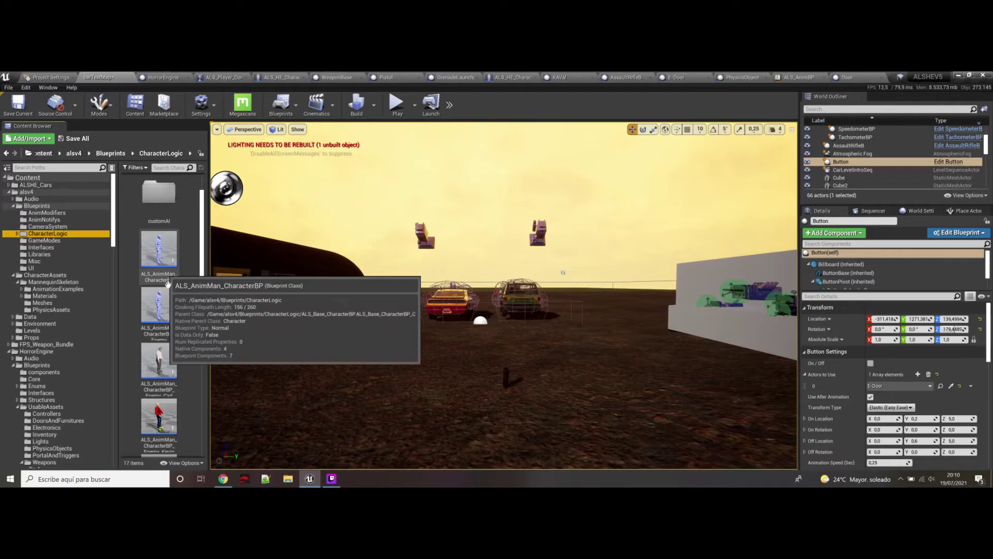
pyautogui.scroll(-3, 171, 279)
pyautogui.scroll(-5, 172, 292)
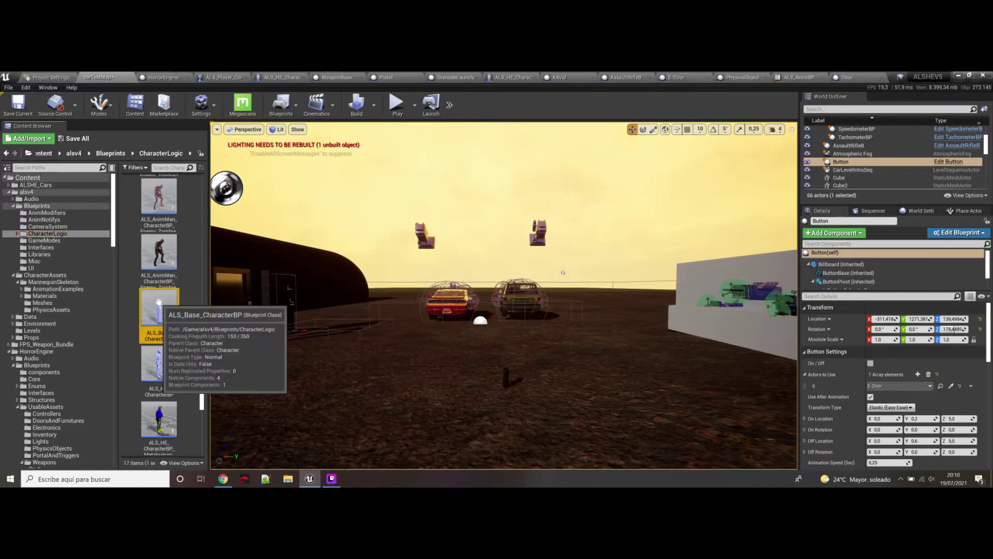
pyautogui.doubleClick(159, 305)
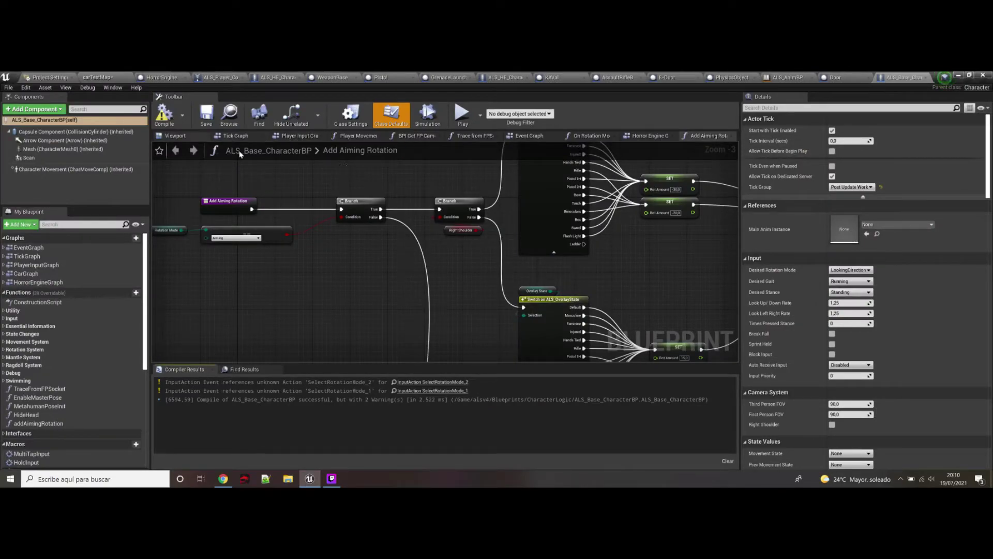
# Examine the MakeMeshPartsHidden custom event and its UnHide Bone by Name node in the ALS_Base_CharacterBP Event Graph.
pyautogui.click(522, 136)
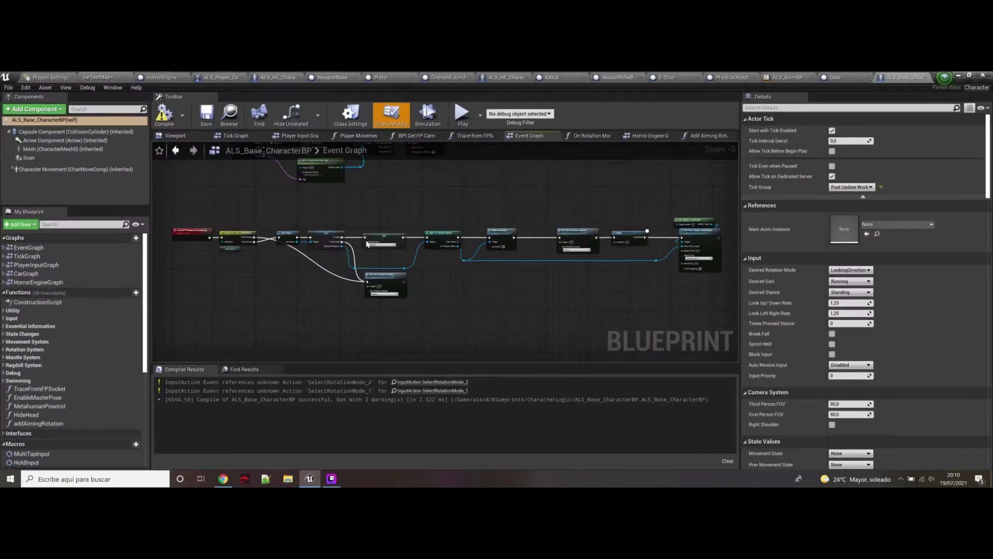
pyautogui.scroll(3, 192, 261)
pyautogui.moveTo(191, 260); pyautogui.dragTo(221, 280, button='right')
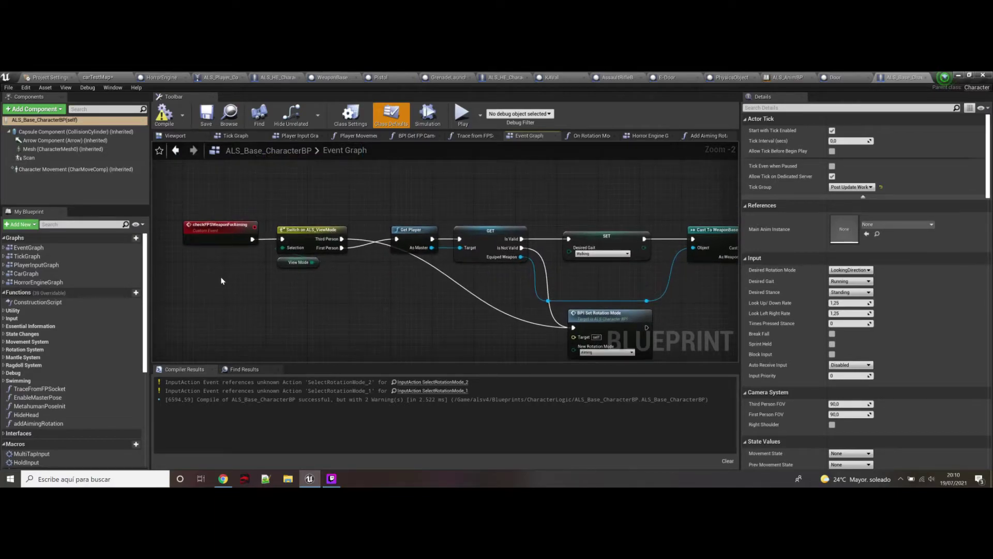
pyautogui.scroll(-1, 257, 260)
pyautogui.moveTo(388, 197); pyautogui.dragTo(313, 315, button='right')
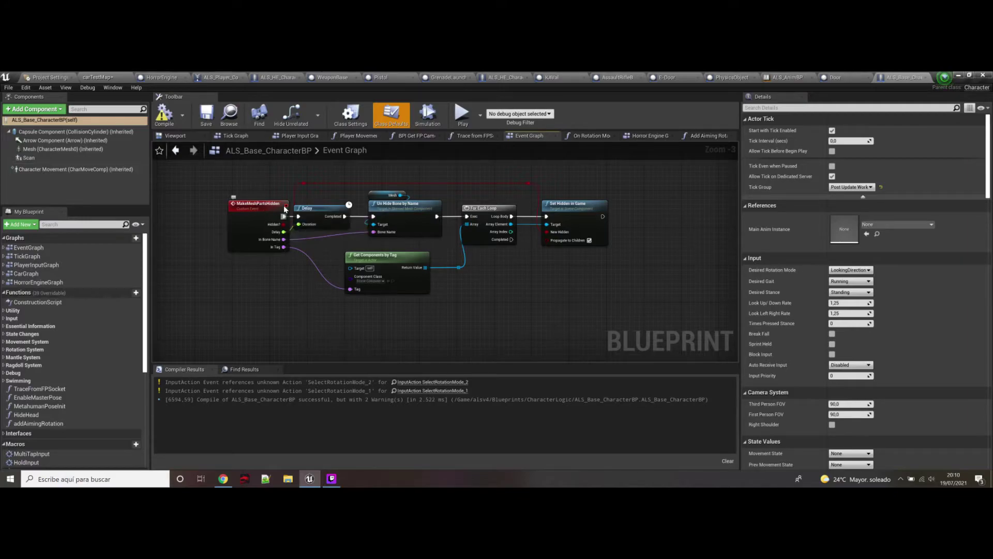
pyautogui.moveTo(327, 247); pyautogui.dragTo(281, 246, button='right')
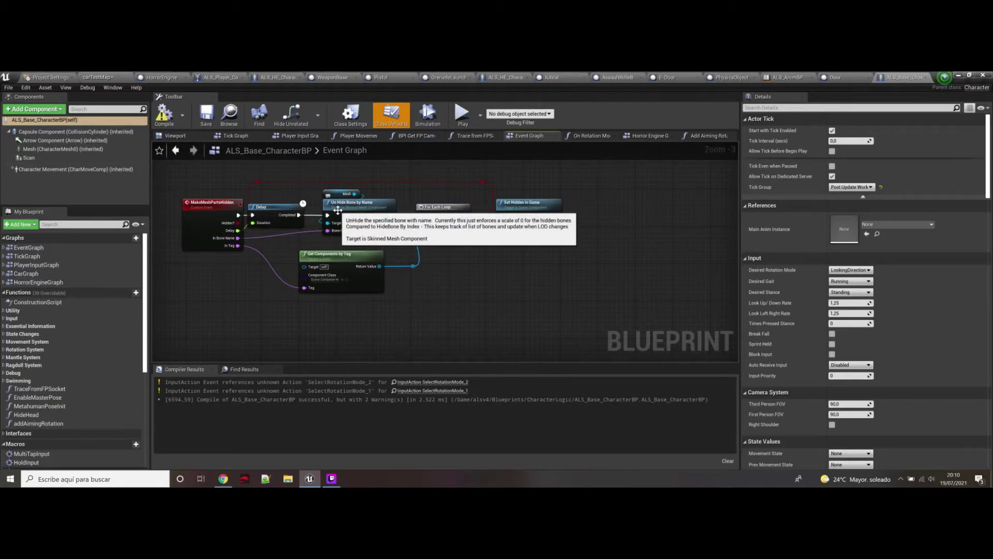
# View the ALS_HE_CharacterBP mesh in its viewport, and examine the For Each Loop and Set Hidden in Game nodes of MakeMeshPartsHidden.
pyautogui.click(269, 78)
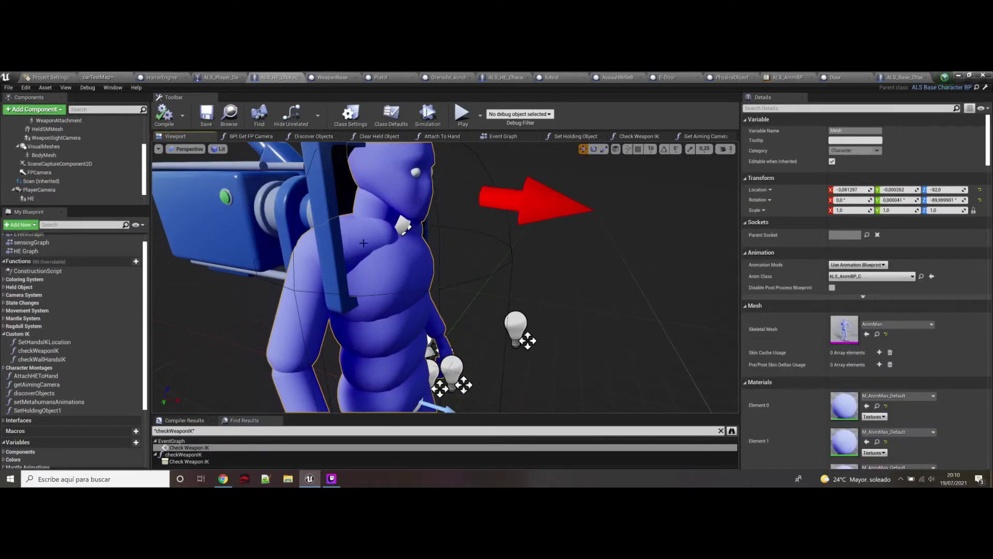
pyautogui.scroll(2, 71, 178)
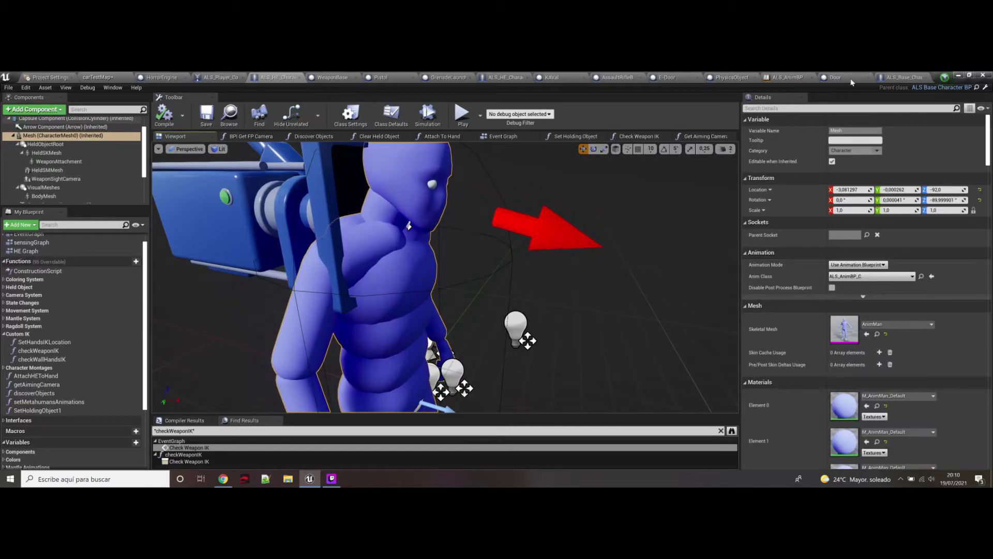
pyautogui.click(902, 78)
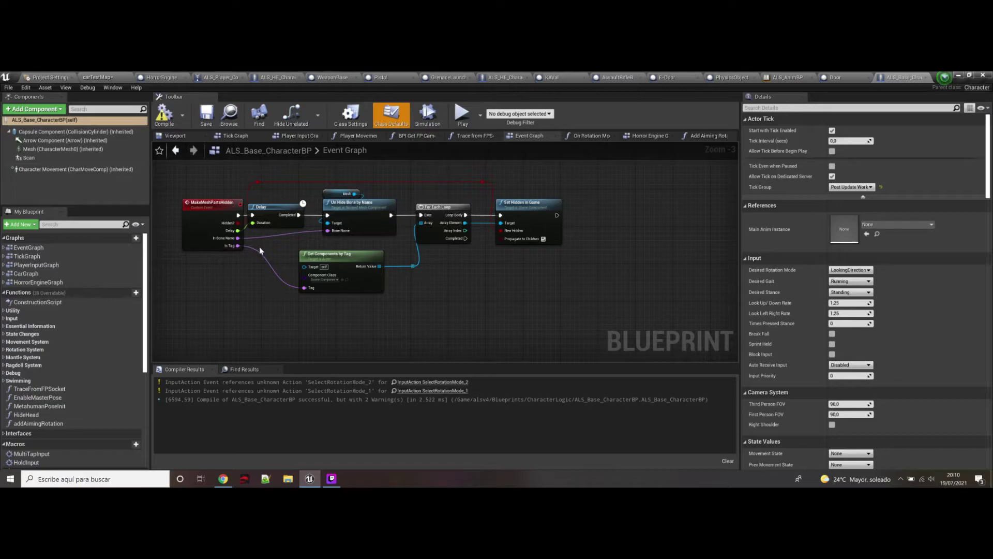
pyautogui.moveTo(362, 302); pyautogui.dragTo(361, 303)
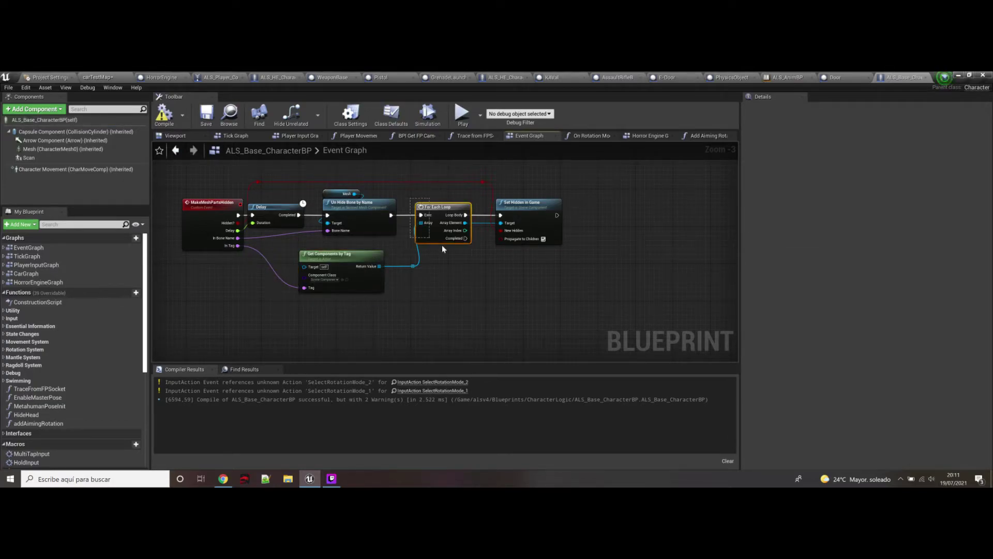
pyautogui.moveTo(479, 284); pyautogui.dragTo(478, 282)
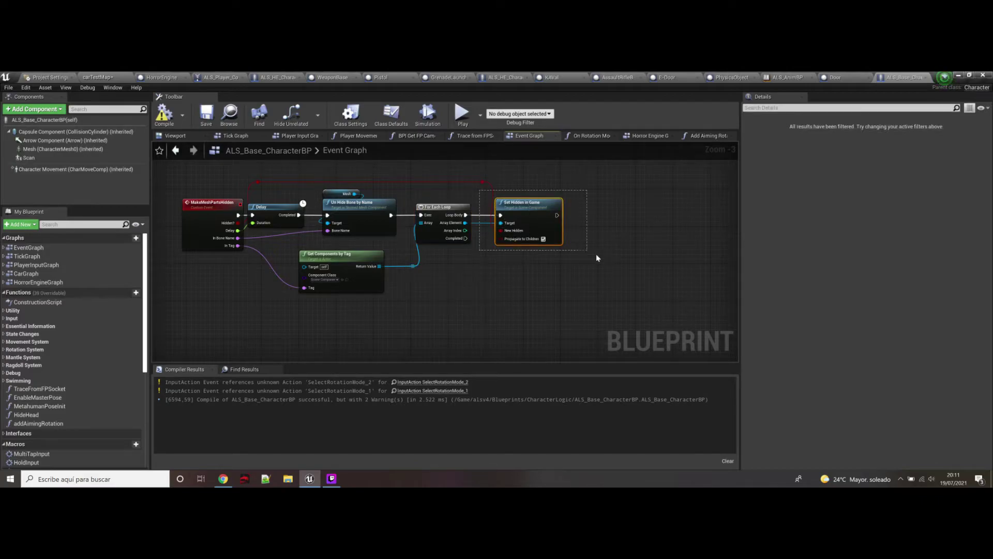
pyautogui.moveTo(596, 257); pyautogui.dragTo(594, 256)
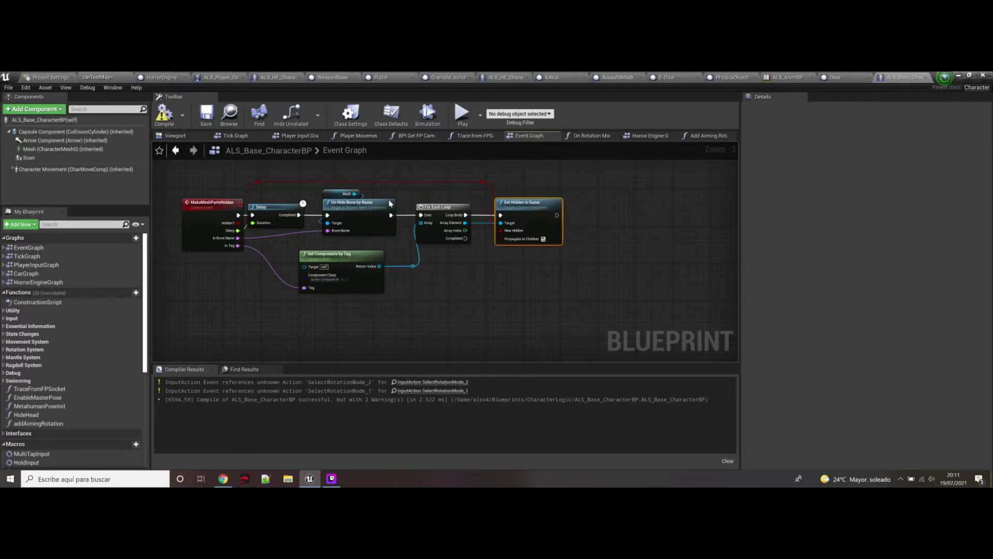
# Playtest the carTestMap level in first-person view, picking up and equipping the shotgun to check the character's shadow, and end the session.
pyautogui.click(112, 80)
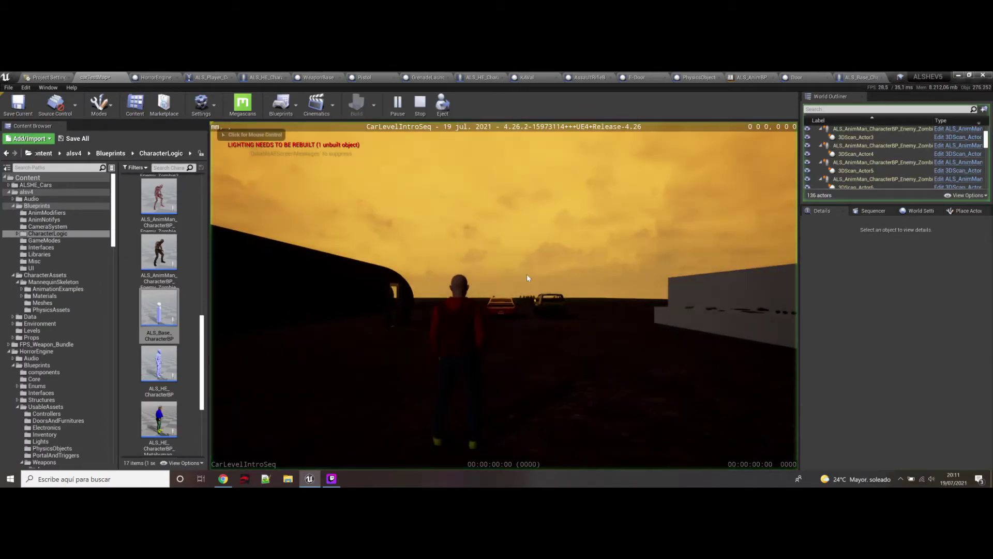
pyautogui.click(526, 274)
pyautogui.press('w')
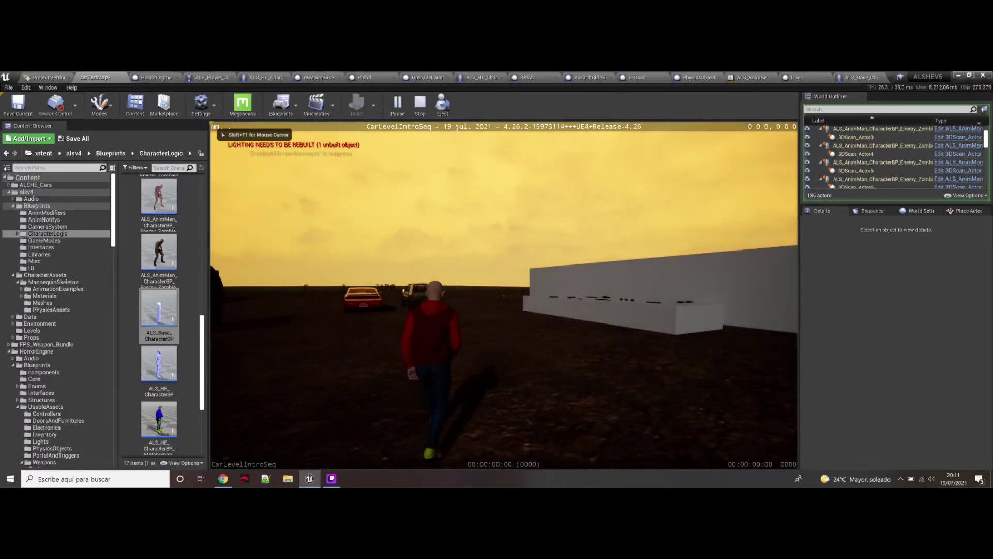
pyautogui.press('c')
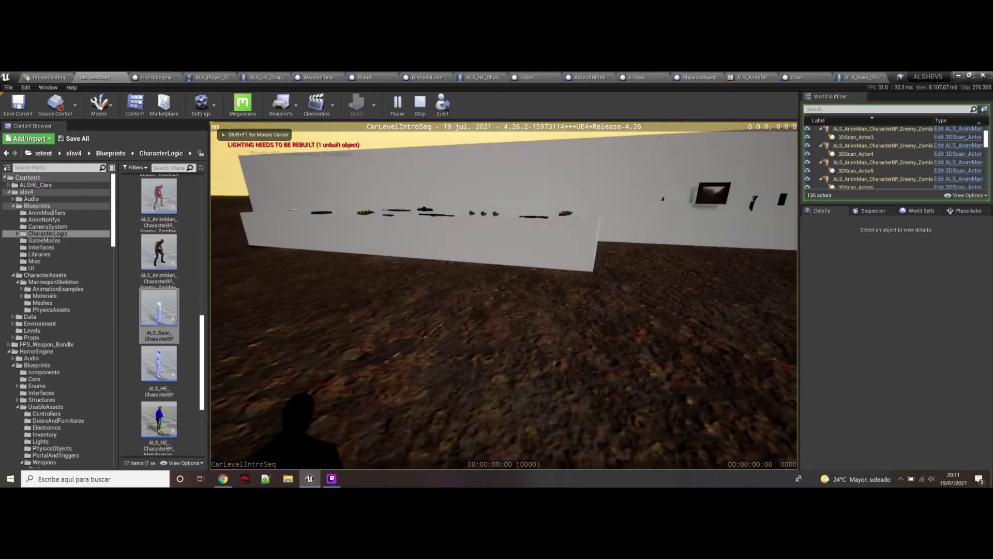
pyautogui.press('w')
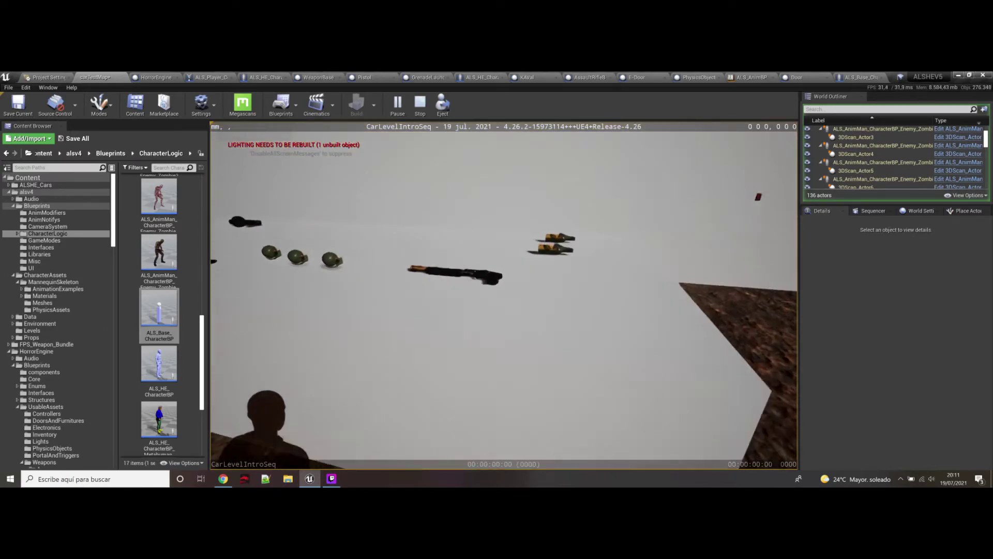
pyautogui.press('e')
pyautogui.press('s')
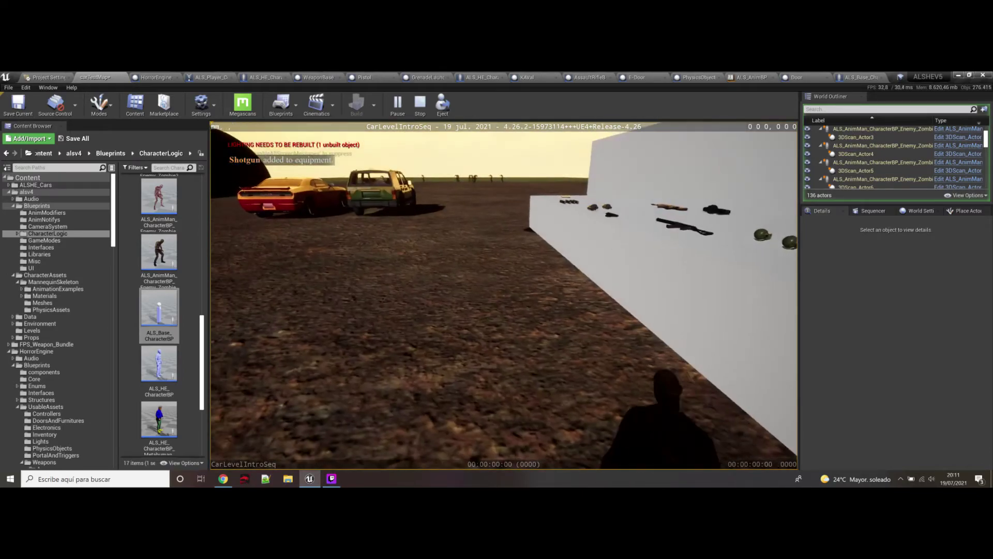
pyautogui.press('1')
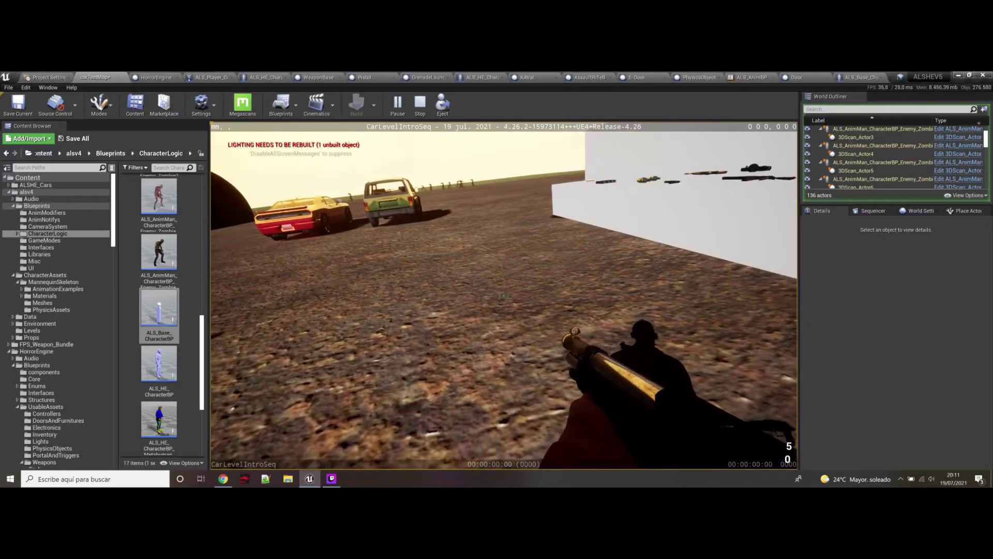
pyautogui.press('Escape')
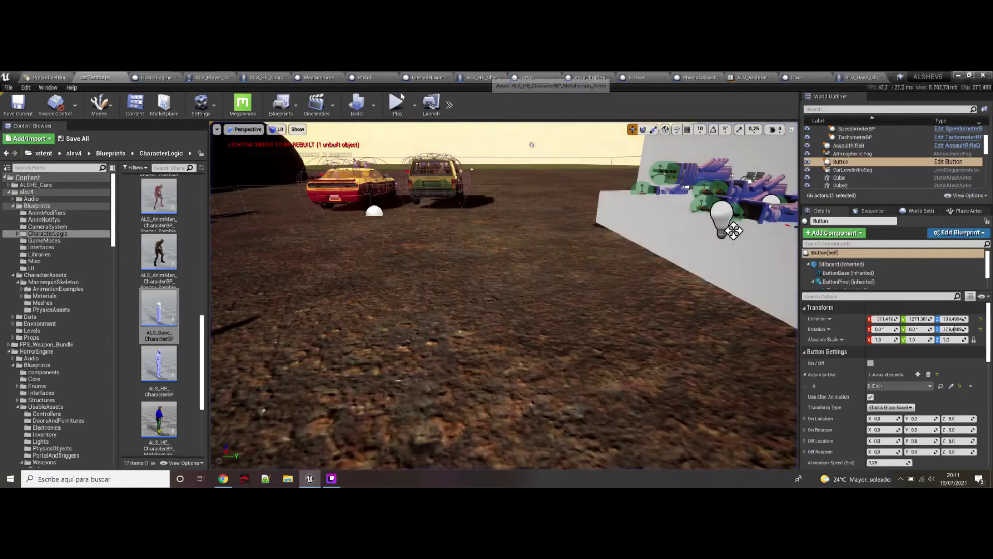
# Filter the Face component's details in ALS_HE_CharacterBP_Metahuman_Kevin by "hid" and turn off Hidden Shadow.
pyautogui.click(480, 77)
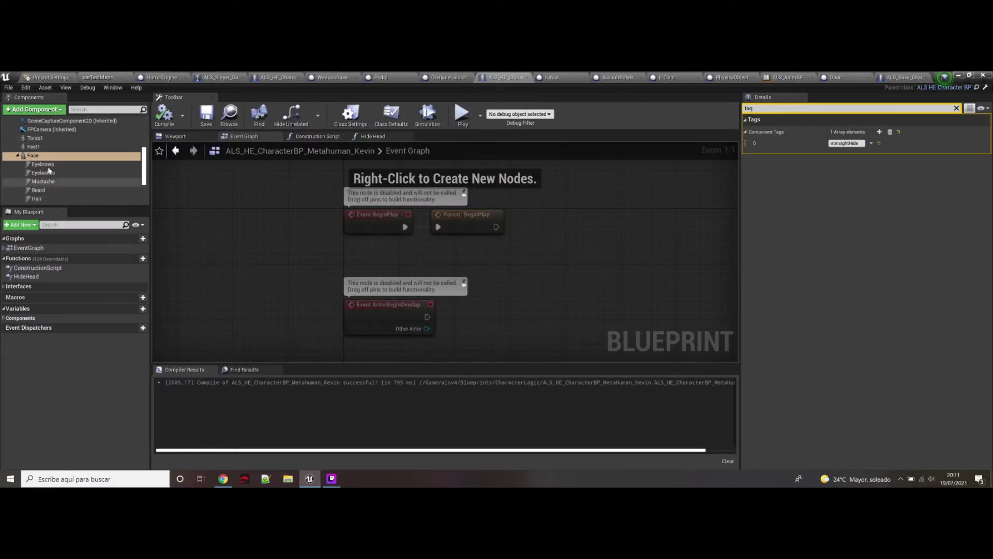
pyautogui.click(34, 155)
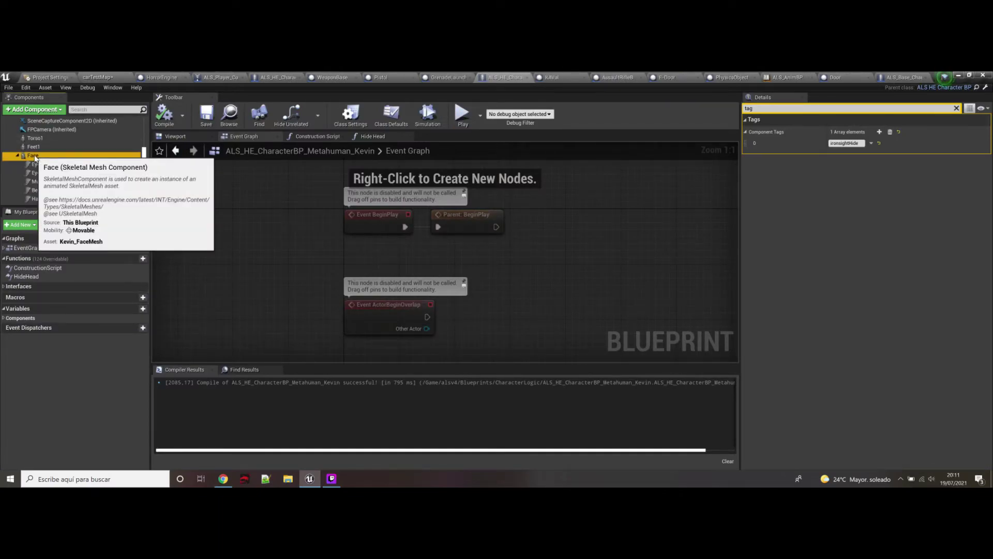
pyautogui.click(956, 108)
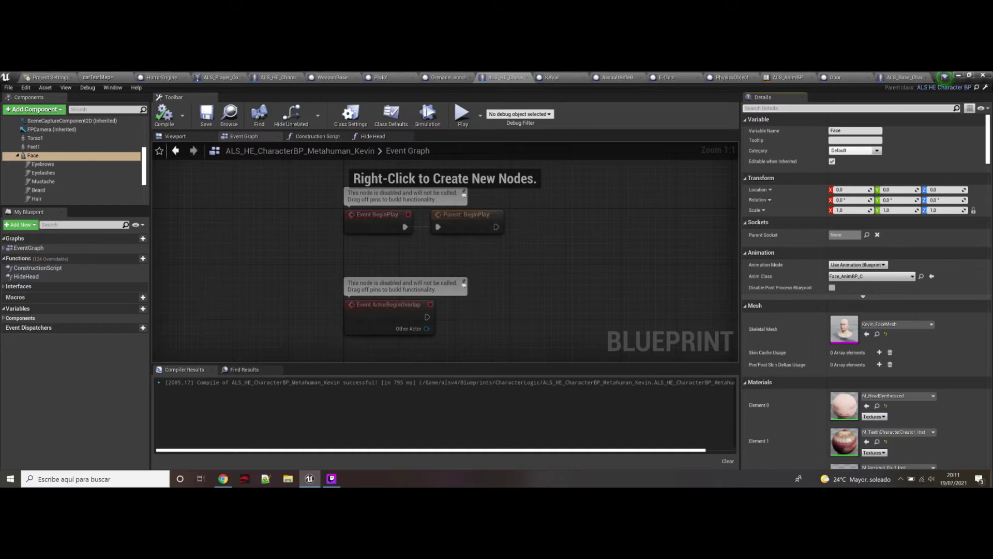
pyautogui.write('hid')
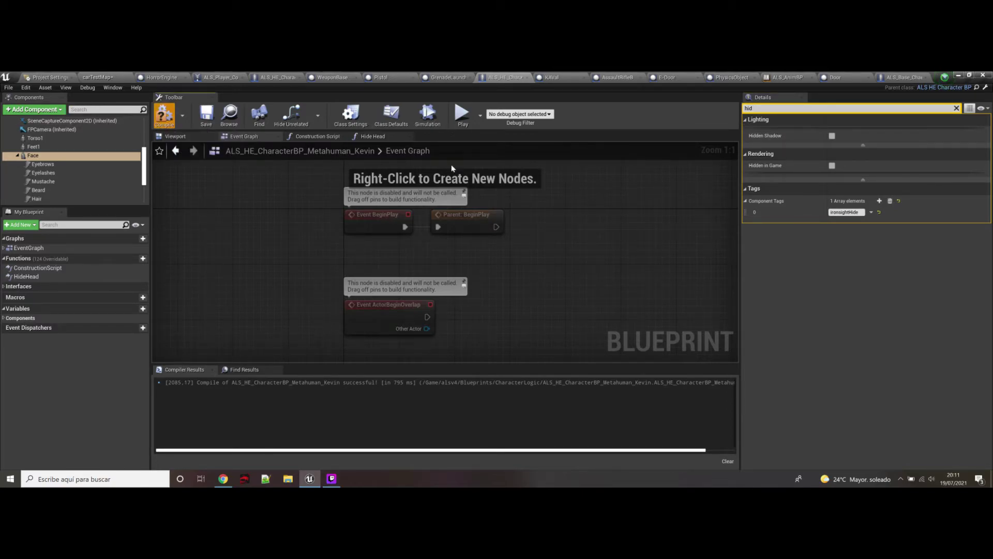
# Playtest the level again with the shotgun equipped and aimed in first-person view to check the head's shadow, and end the session.
pyautogui.click(463, 117)
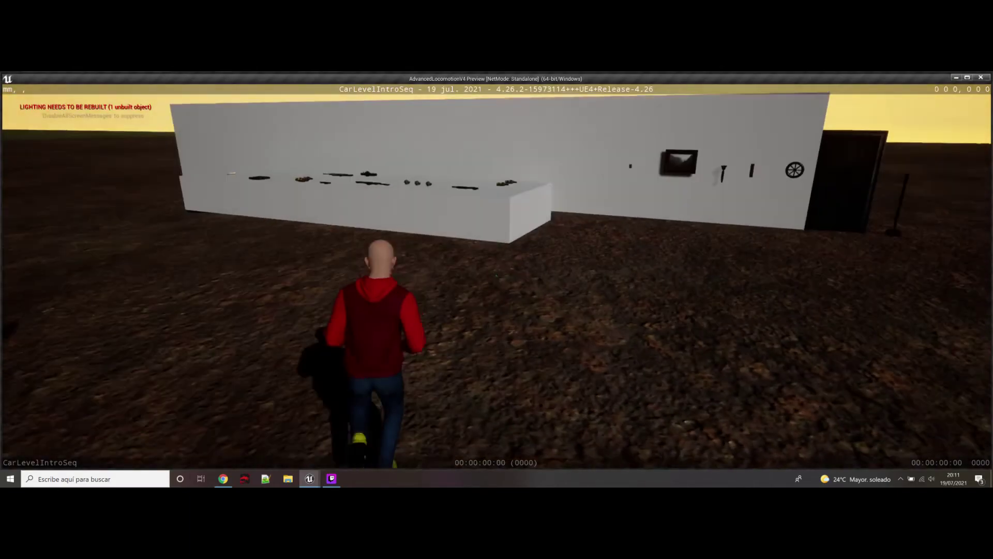
pyautogui.press('w')
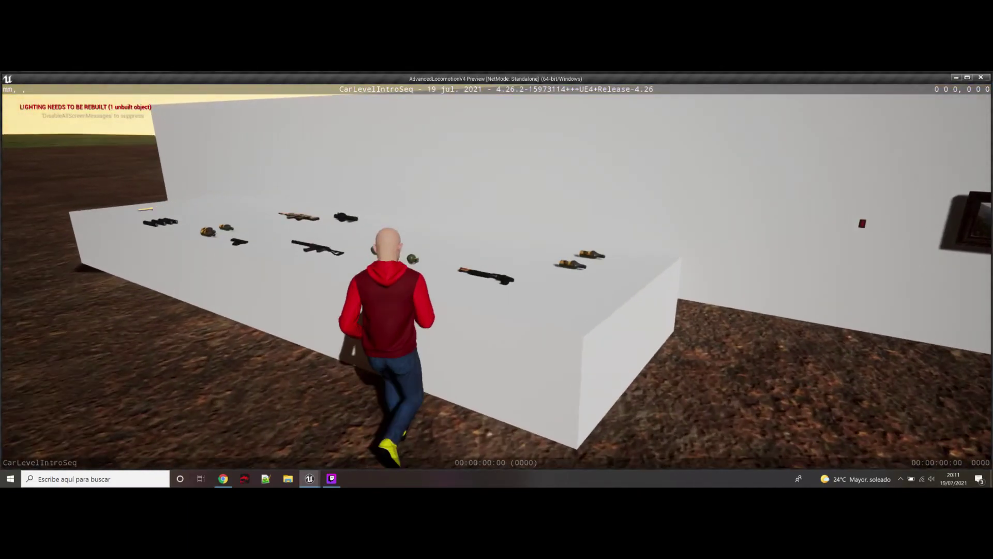
pyautogui.press('e')
pyautogui.press('c')
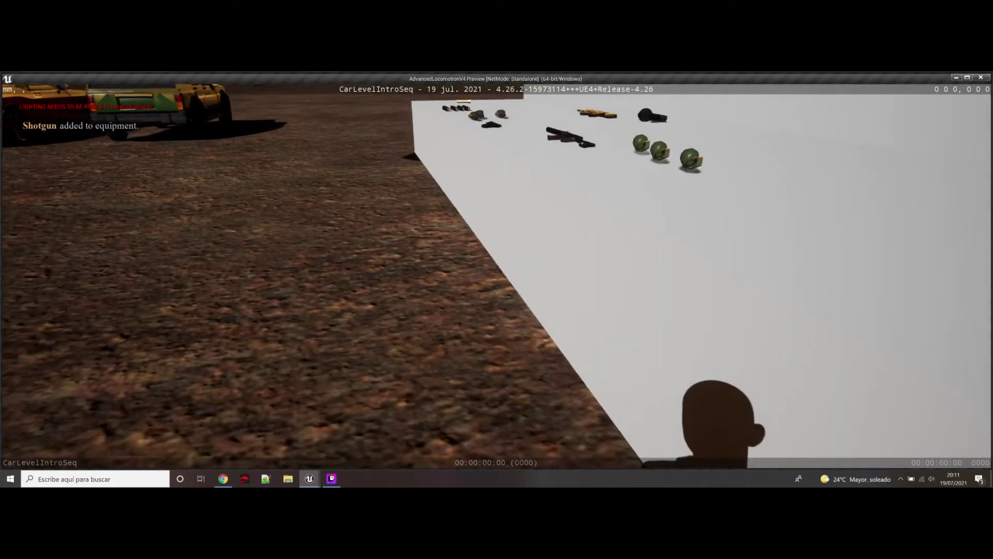
pyautogui.press('s')
pyautogui.press('1')
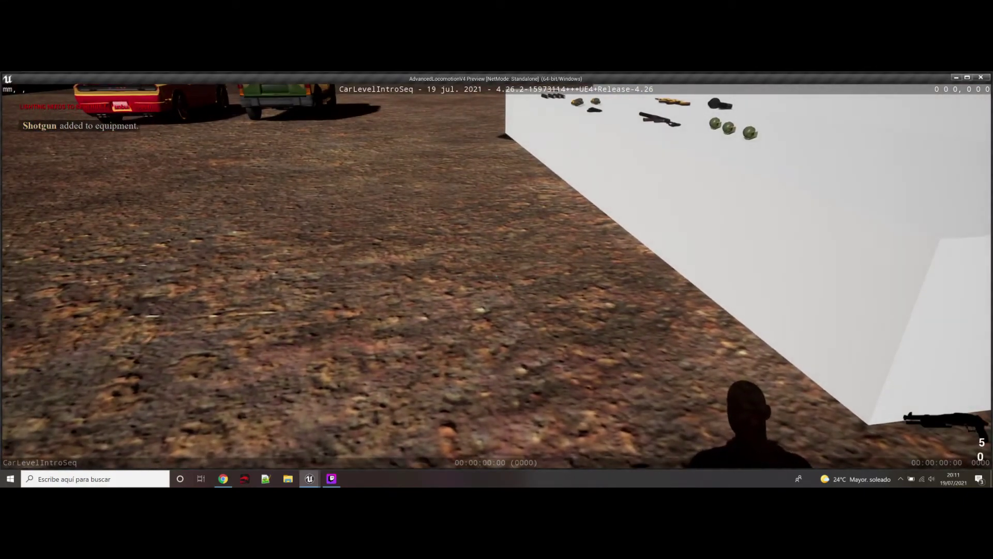
pyautogui.press('1')
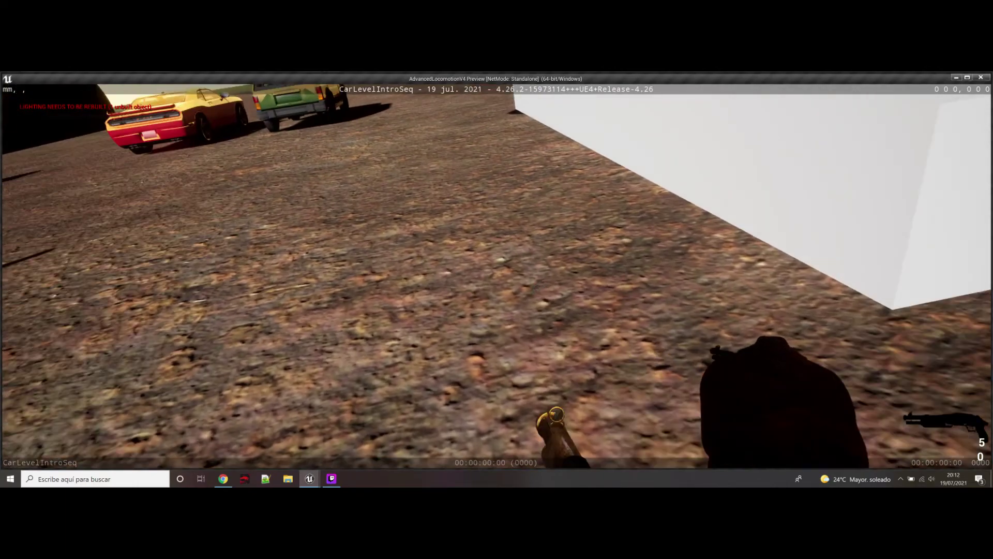
pyautogui.rightClick(496, 276)
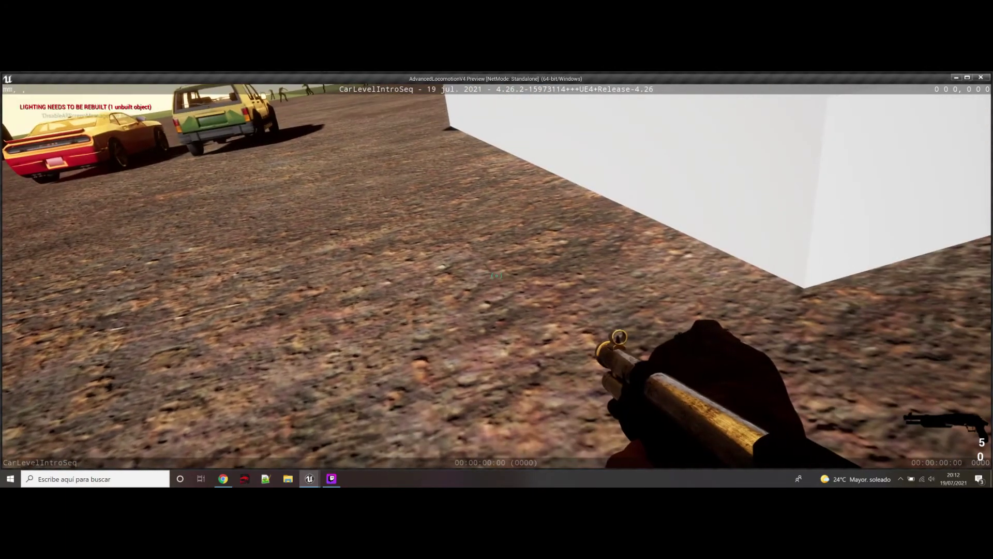
pyautogui.press('Escape')
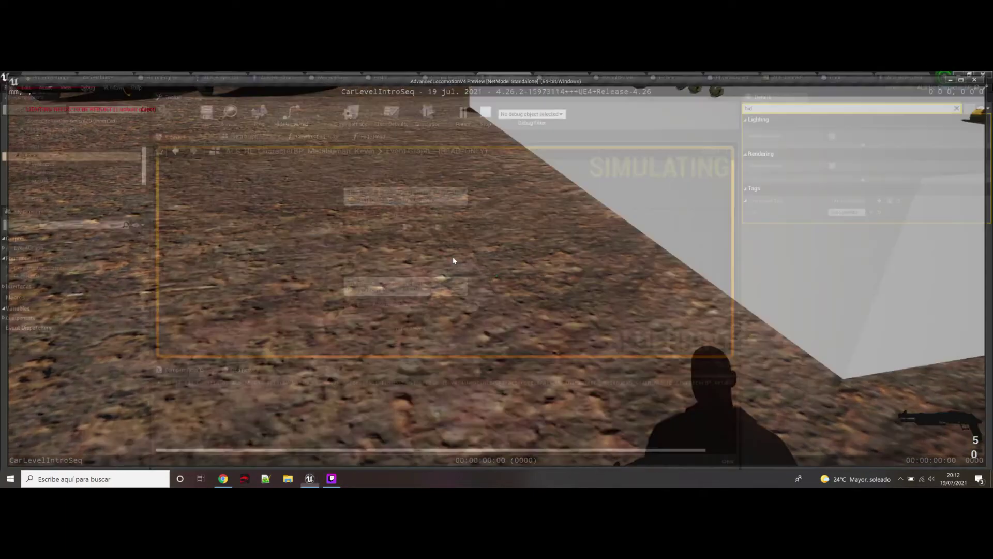
# Enable Hidden Shadow on the Face component and compile the blueprint.
pyautogui.click(832, 135)
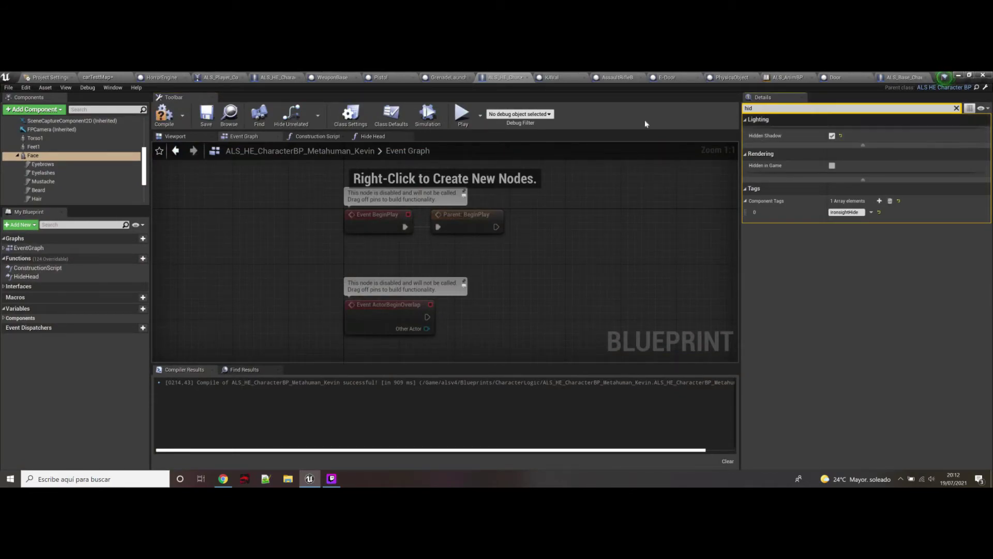
# Recompile the ALS_HE_CharacterBP_Metahuman_Kevin blueprint and return to the carTestMap level.
pyautogui.click(167, 118)
pyautogui.click(190, 116)
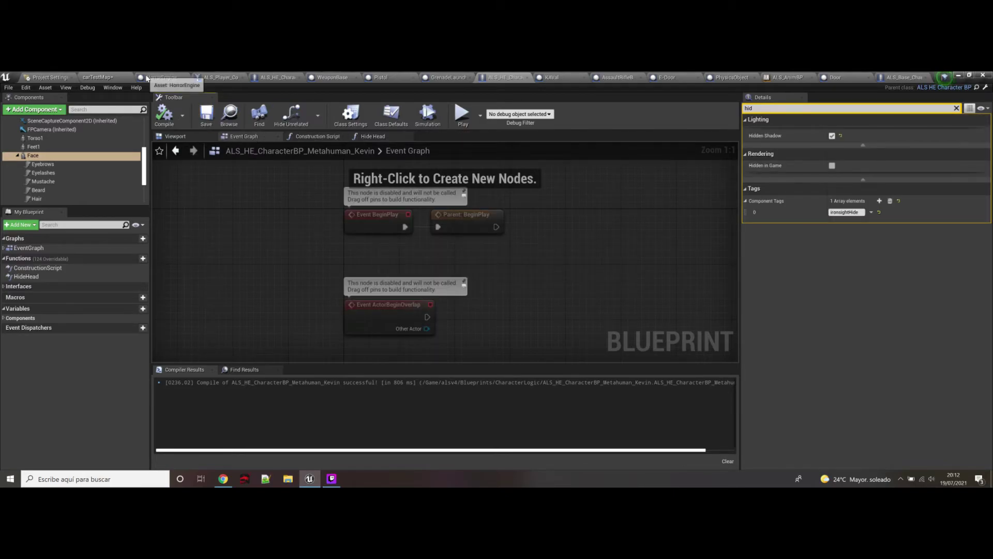
pyautogui.click(111, 78)
# Start a playtest of carTestMap in third-person view and walk the character to the weapons table.
pyautogui.moveTo(504, 296); pyautogui.dragTo(646, 296, button='right')
pyautogui.moveTo(603, 333); pyautogui.dragTo(731, 295, button='right')
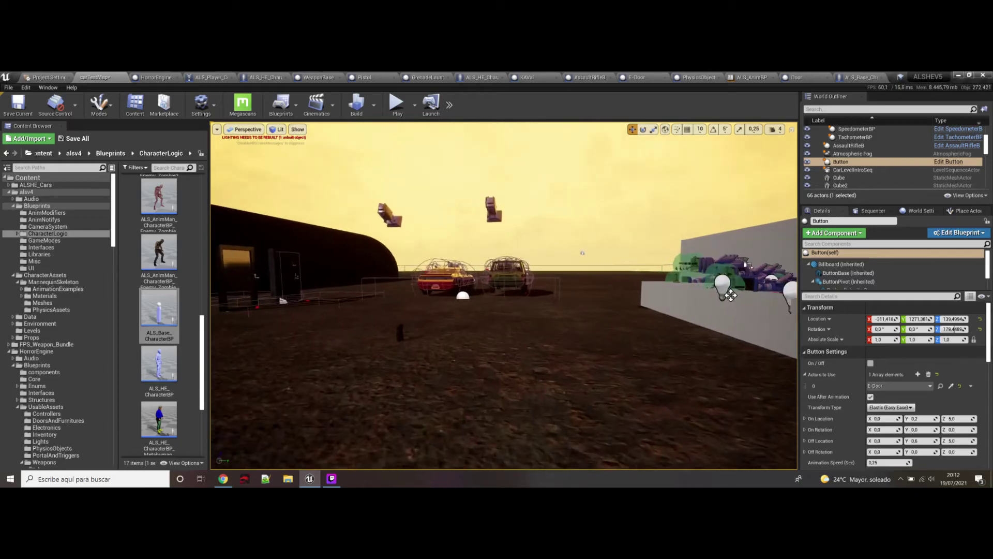
pyautogui.moveTo(504, 296); pyautogui.dragTo(579, 290, button='right')
pyautogui.press('w')
pyautogui.press('s')
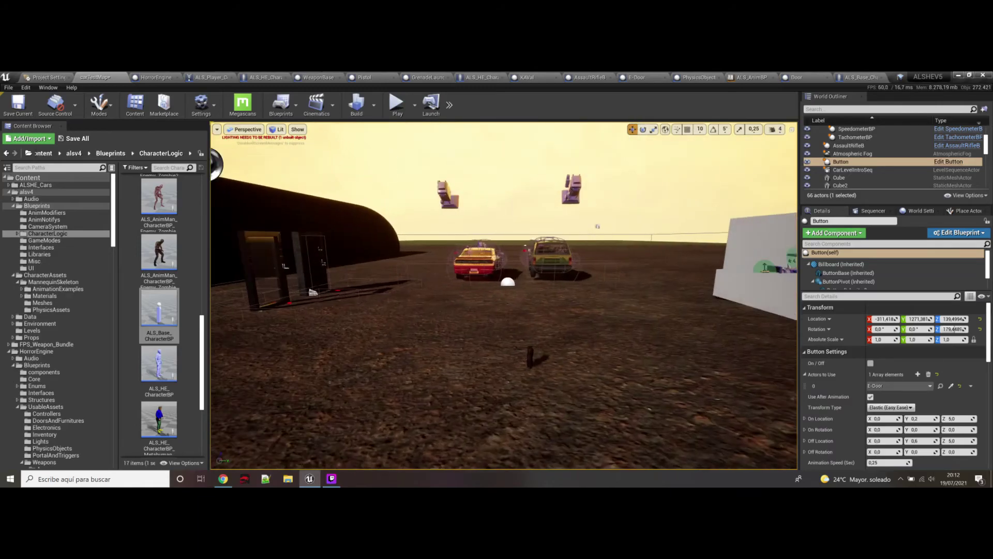
pyautogui.moveTo(724, 258); pyautogui.dragTo(427, 299, button='right')
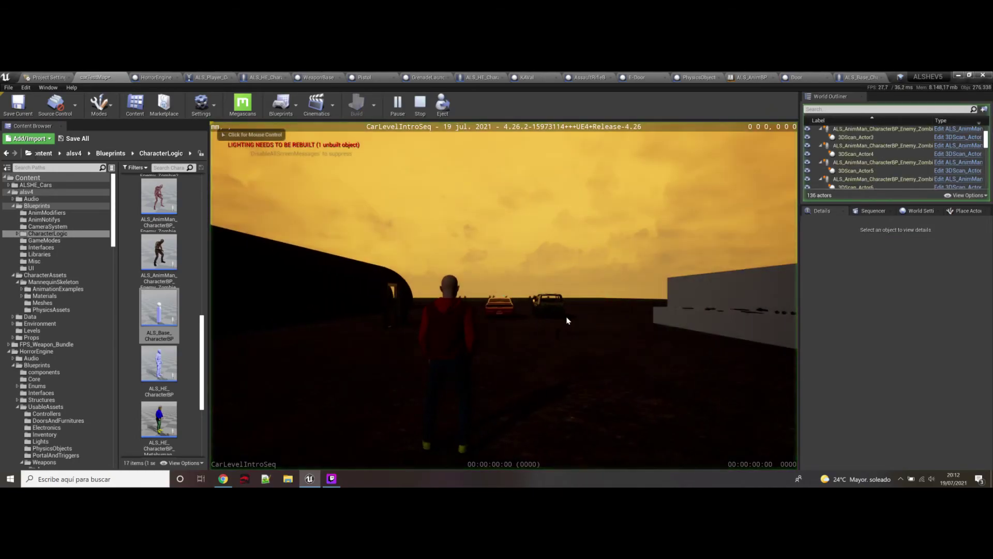
pyautogui.click(568, 318)
pyautogui.press('w')
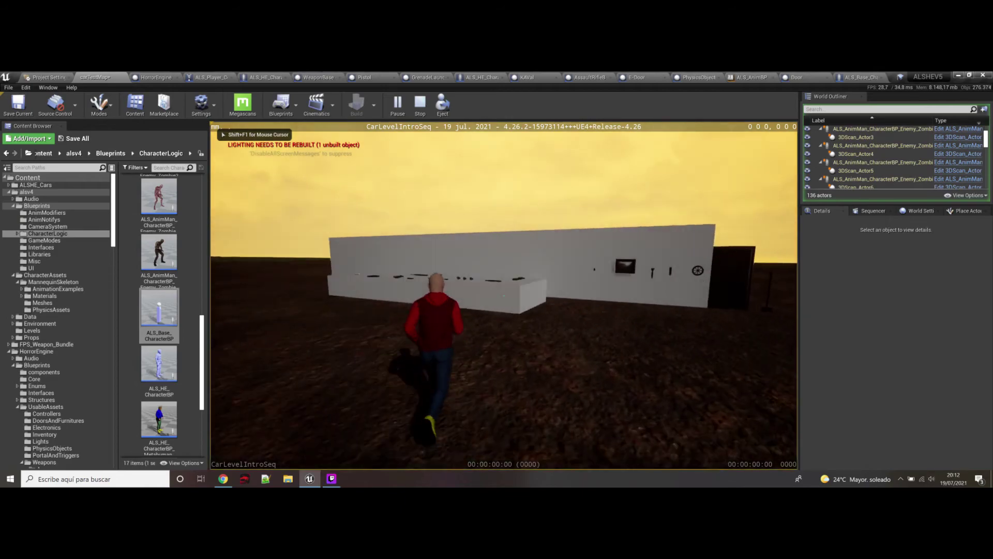
pyautogui.press('w')
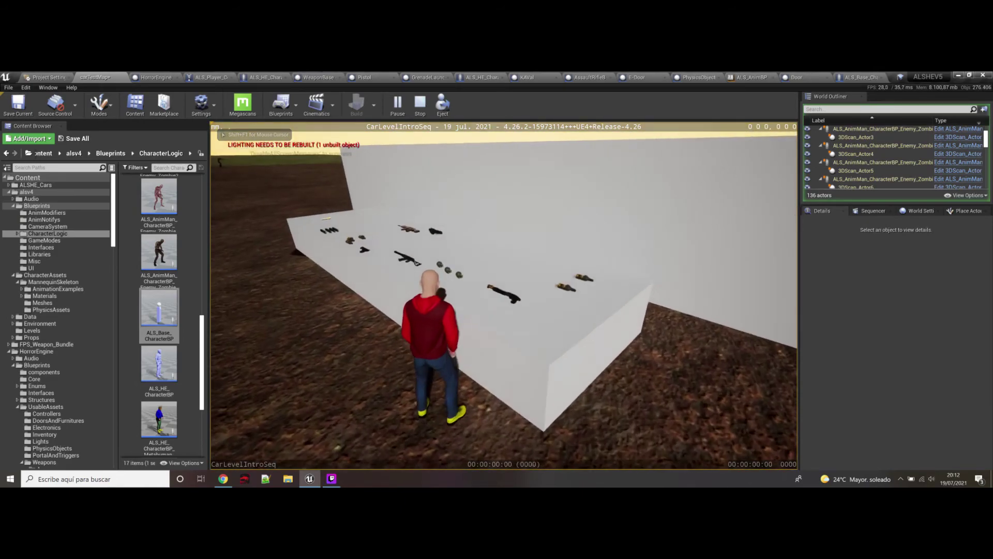
# Pick up the grenades and the KA VAL shotgun from the weapons table.
pyautogui.press('e')
pyautogui.press('e')
pyautogui.press('e')
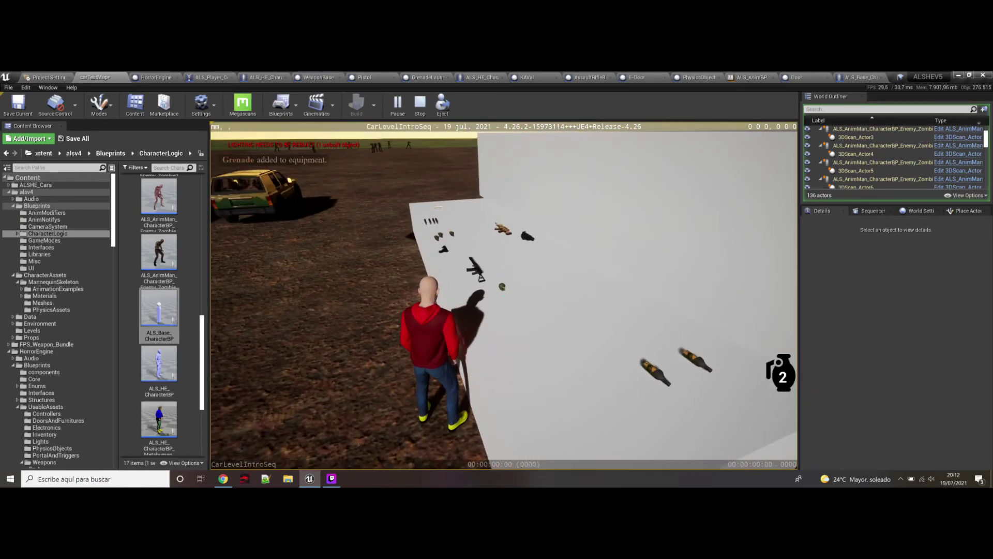
pyautogui.press('e')
pyautogui.press('e')
pyautogui.press('w')
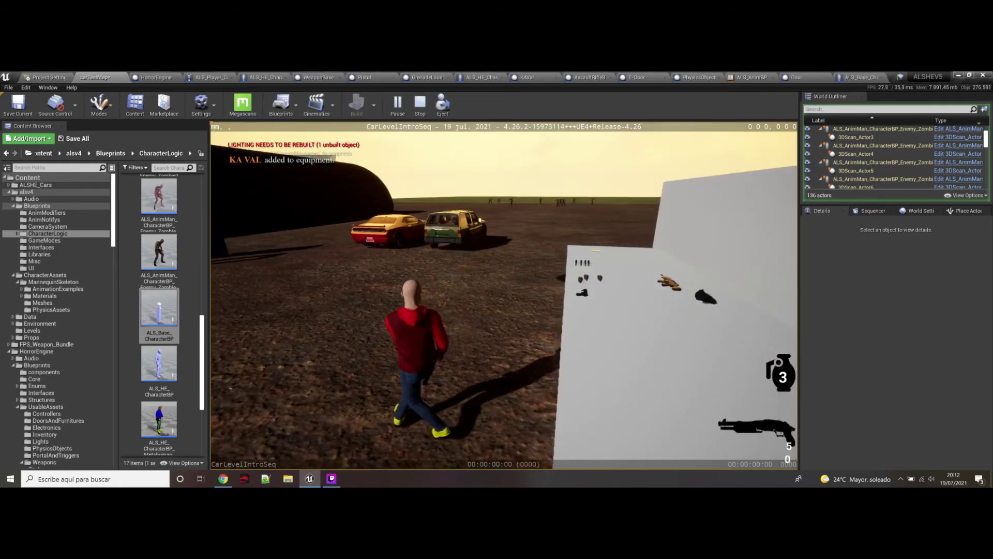
# Crouch and aim the shotgun to check the character's shadow on the ground, and return to the weapons table.
pyautogui.rightClick(504, 295)
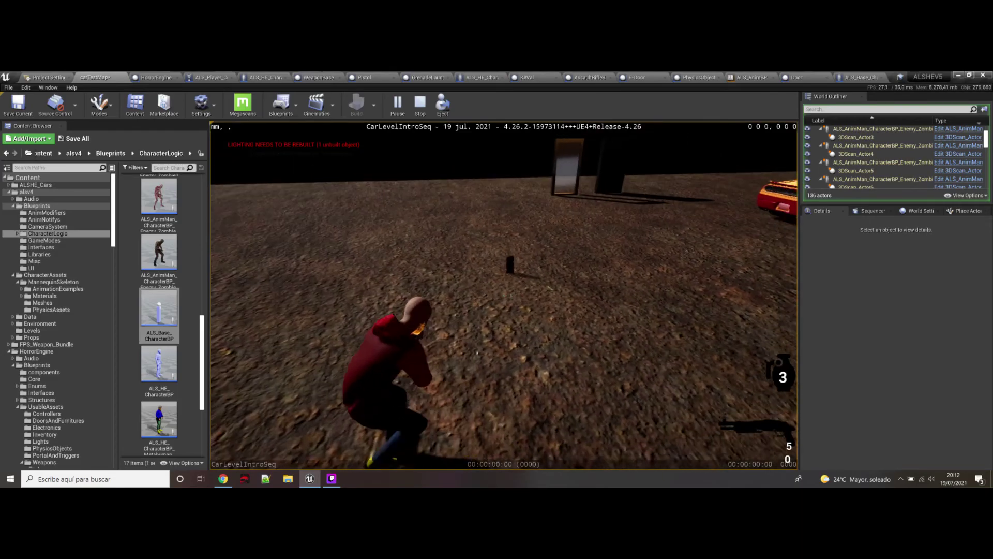
pyautogui.press('w')
pyautogui.press('w')
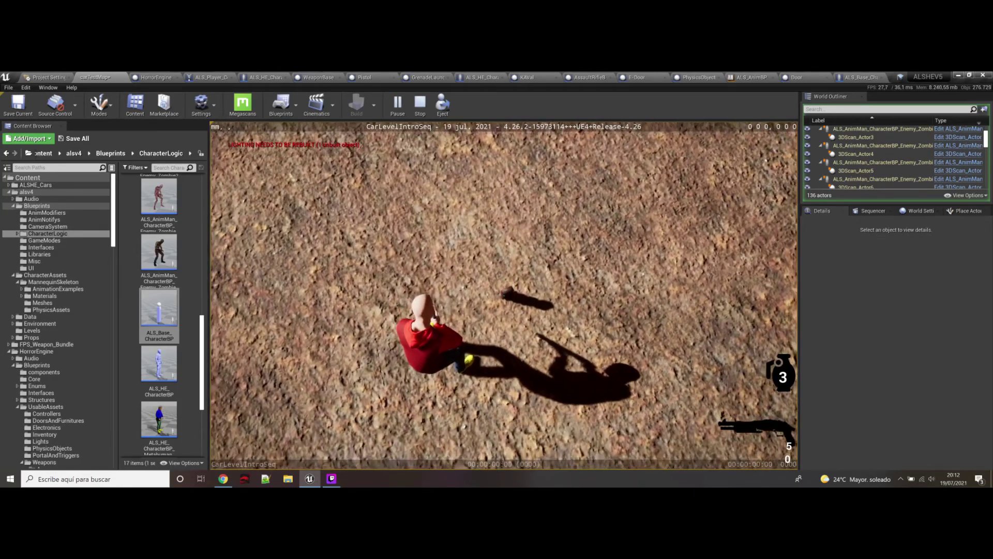
pyautogui.press('e')
pyautogui.press('w')
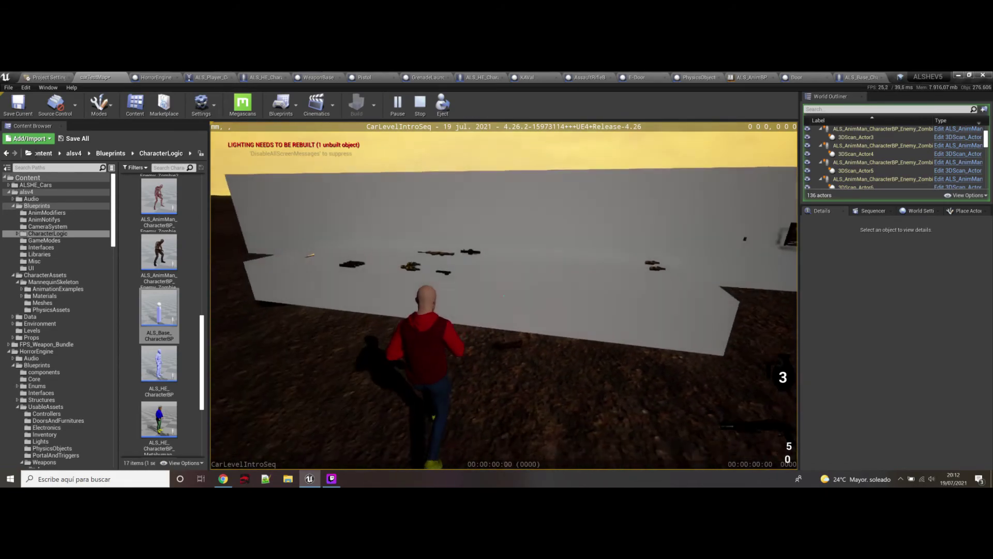
# Test interacting with the items on the weapons table and switching weapons, and head back toward the cars.
pyautogui.press('1')
pyautogui.press('e')
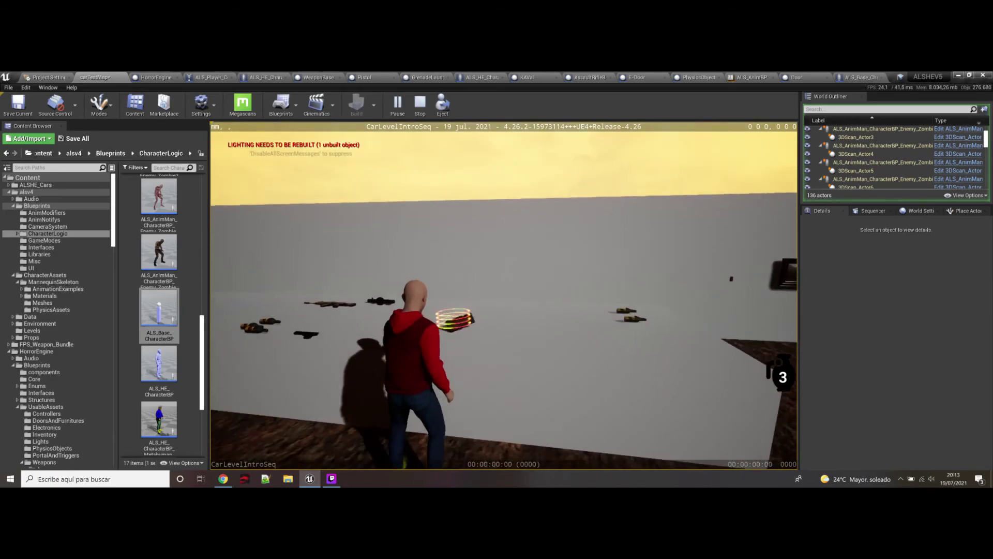
pyautogui.press('e')
pyautogui.press('w')
pyautogui.press('1')
pyautogui.press('w')
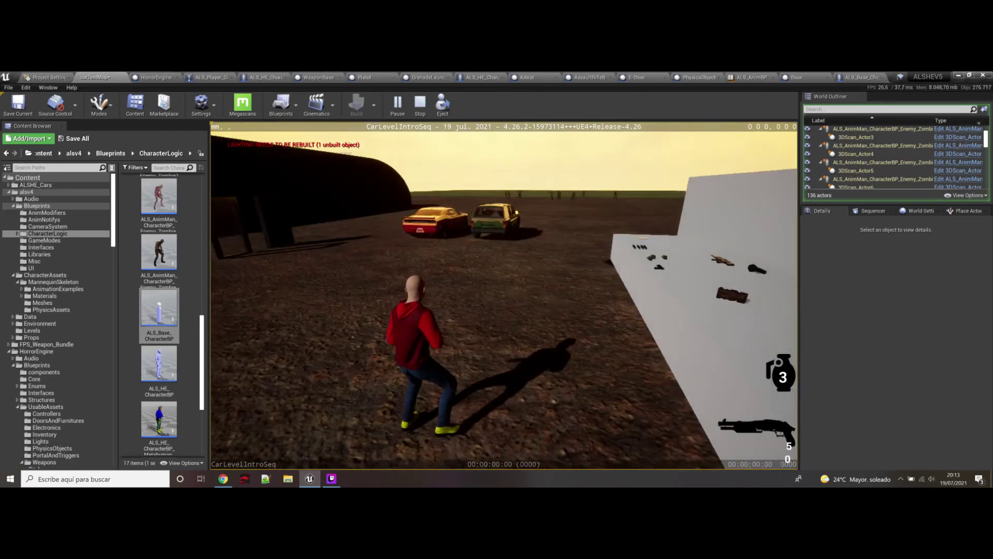
# Examine the two cars and their surroundings in the running level with the assault rifle selected.
pyautogui.press('w')
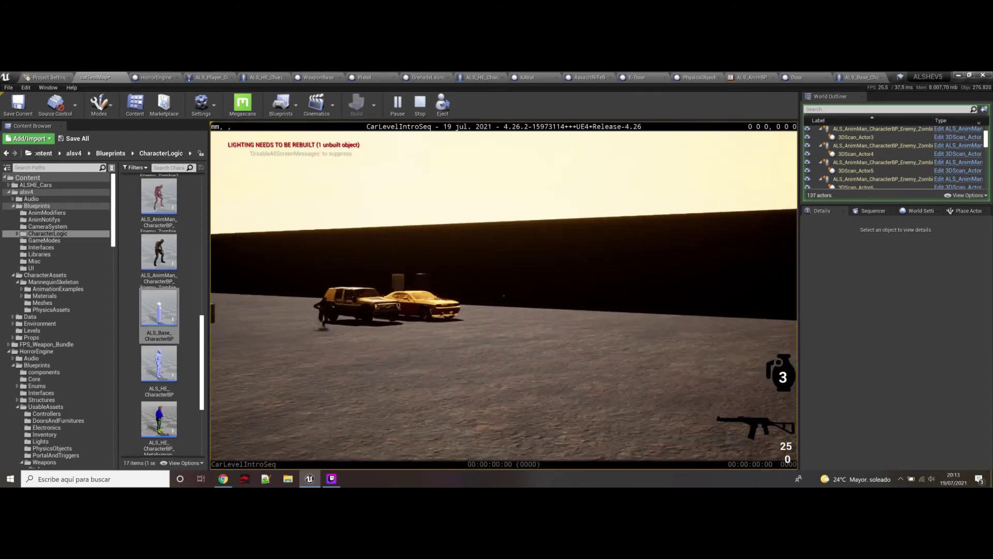
pyautogui.press('w')
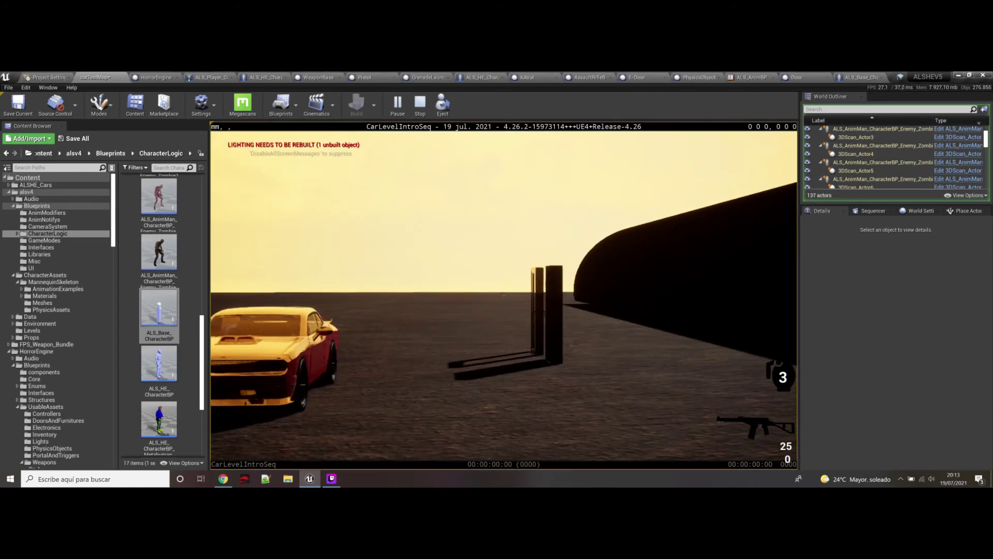
pyautogui.press('w')
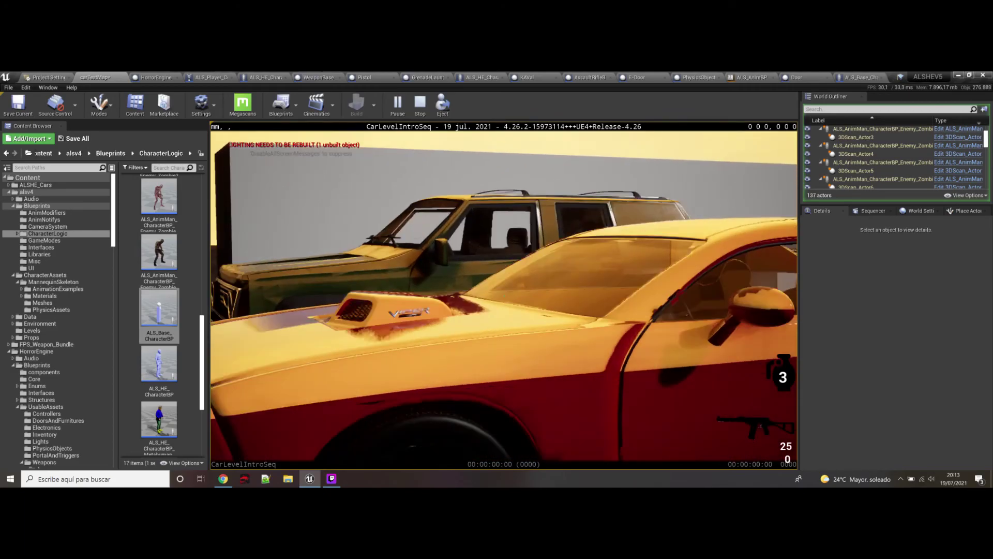
pyautogui.press('e')
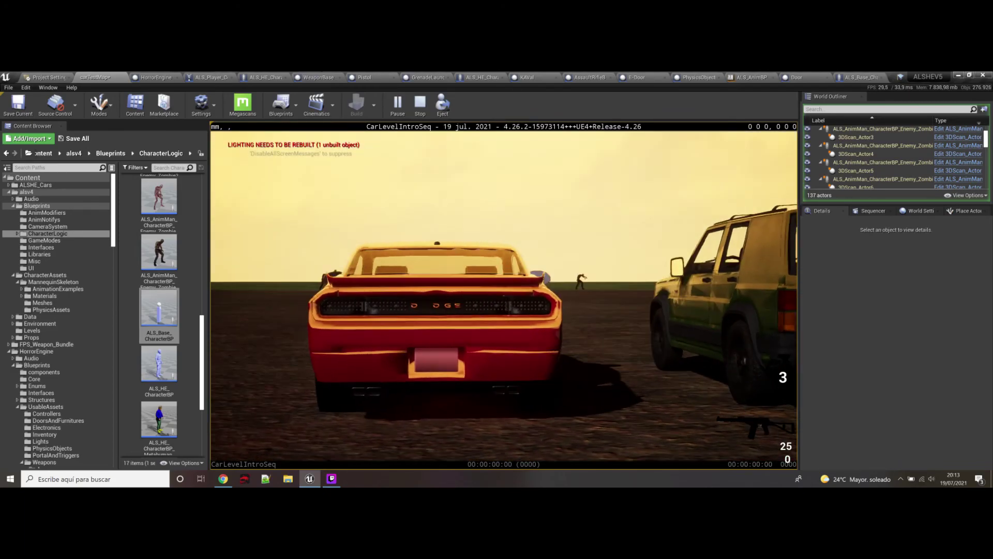
pyautogui.press('e')
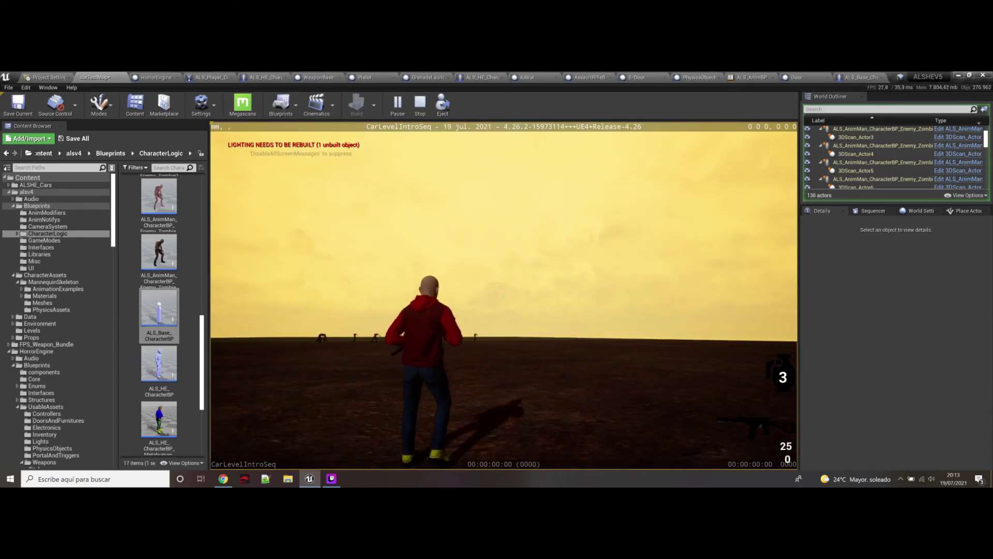
# Walk and aim in third-person view past the weapons table and the wall to check the shadow, and end the session.
pyautogui.press('w')
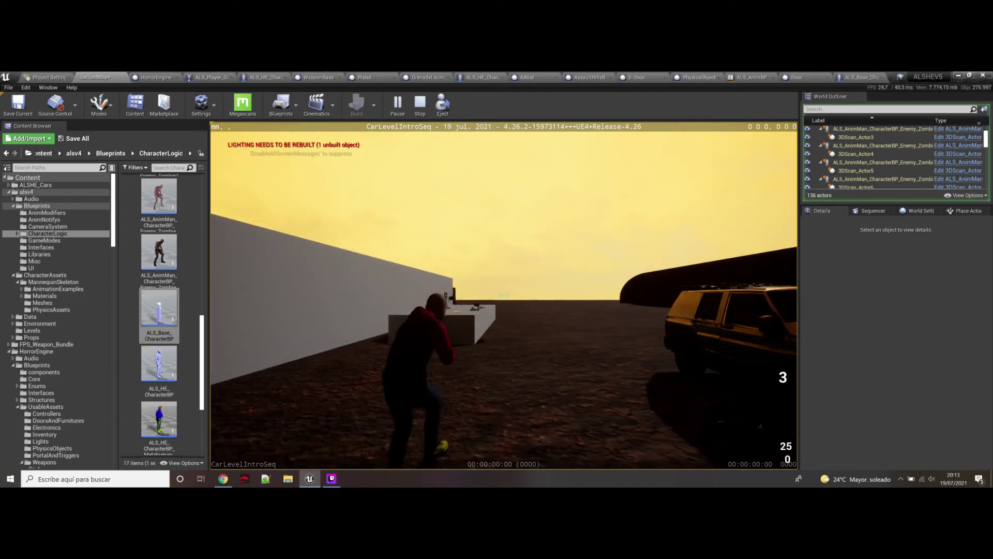
pyautogui.press('w')
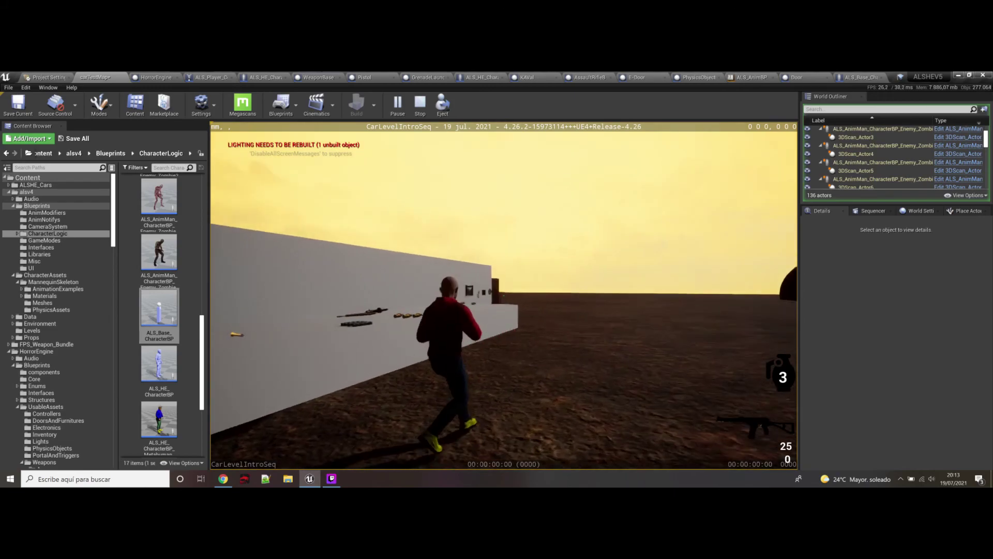
pyautogui.press('w')
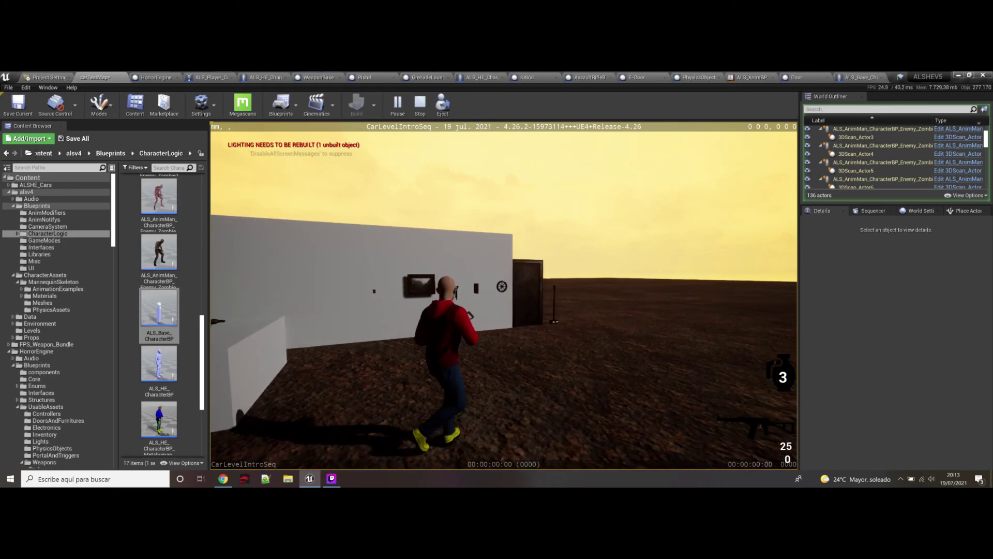
pyautogui.press('d')
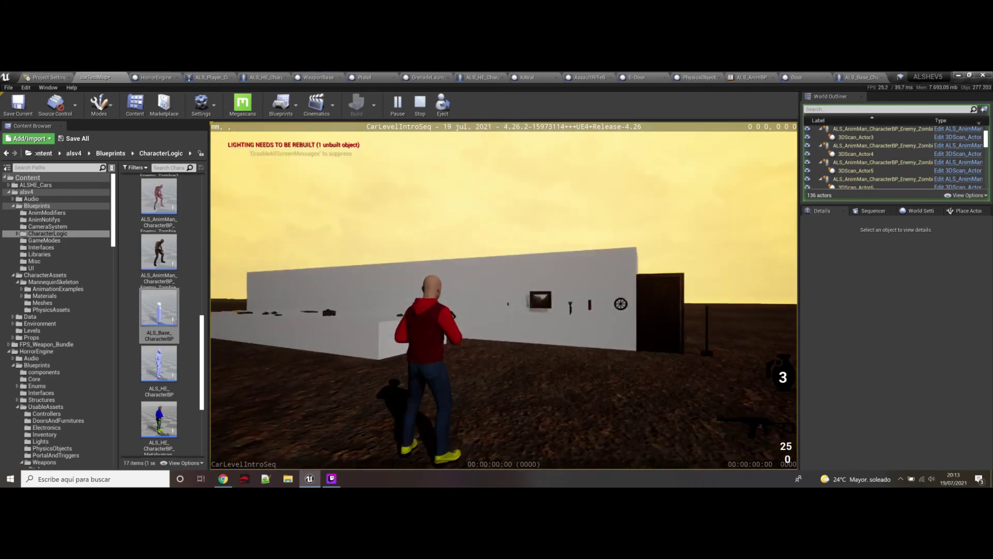
pyautogui.press('w')
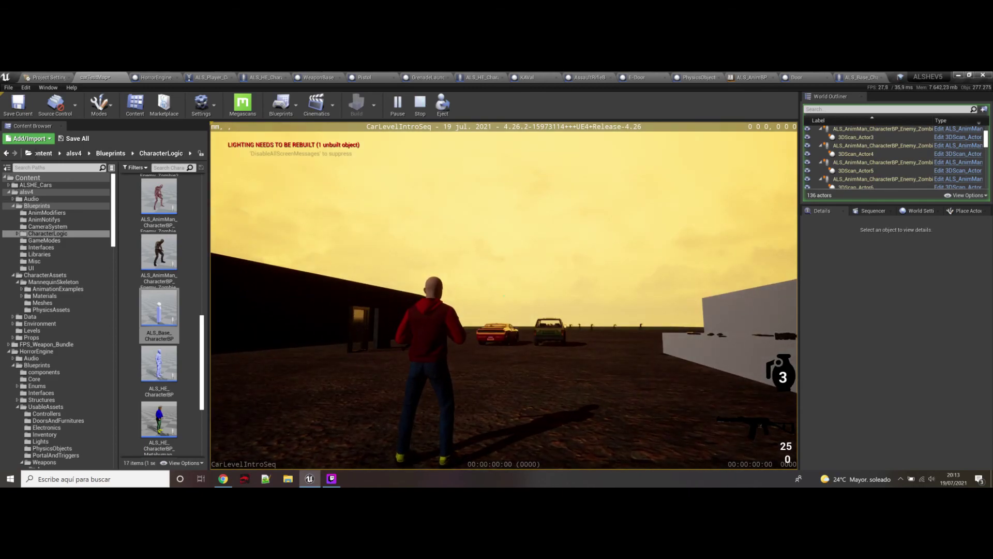
pyautogui.press('s')
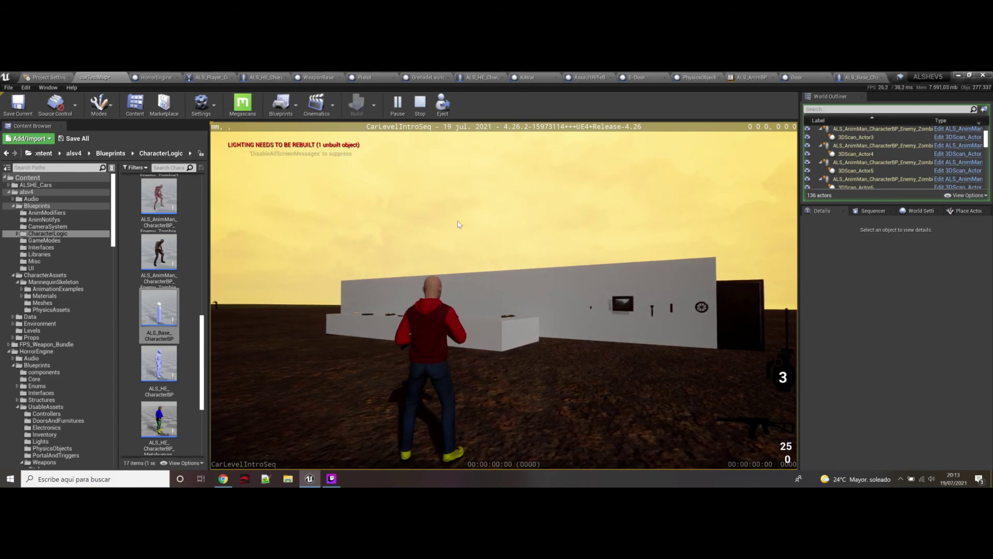
pyautogui.press('Escape')
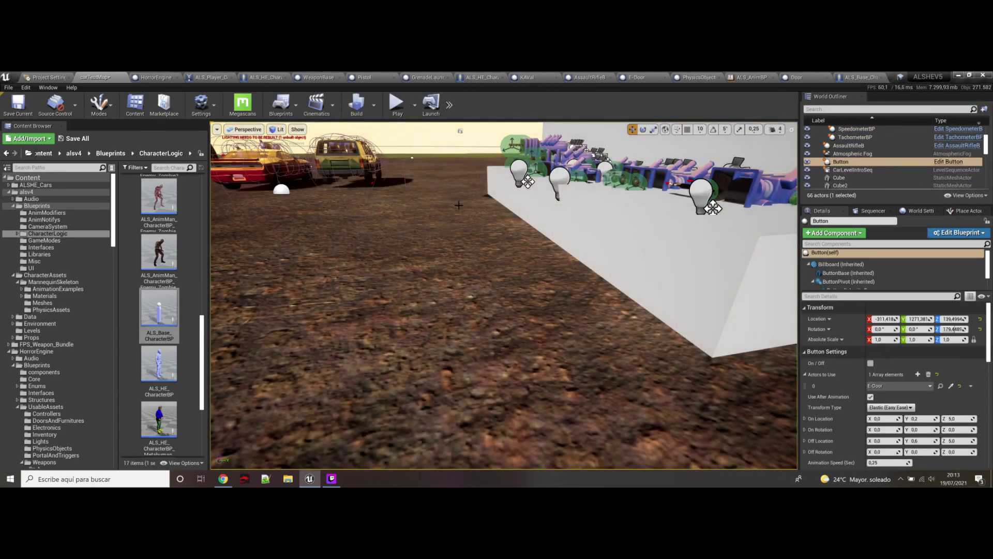